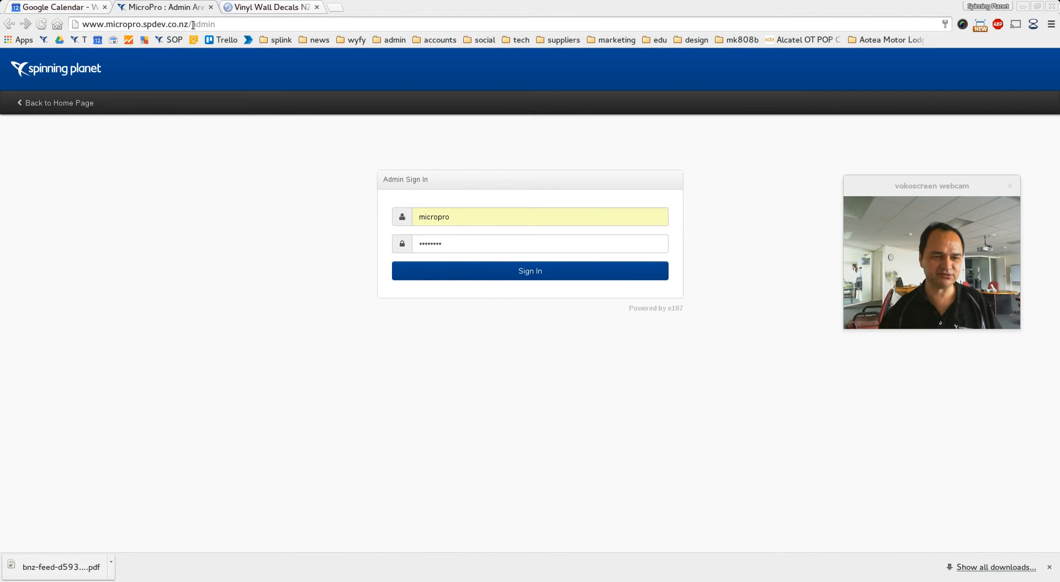
- Sign in to the site's admin area with the prefilled credentials and open the Webshop module's dashboard
left_click_drag(193, 24, 221, 27)
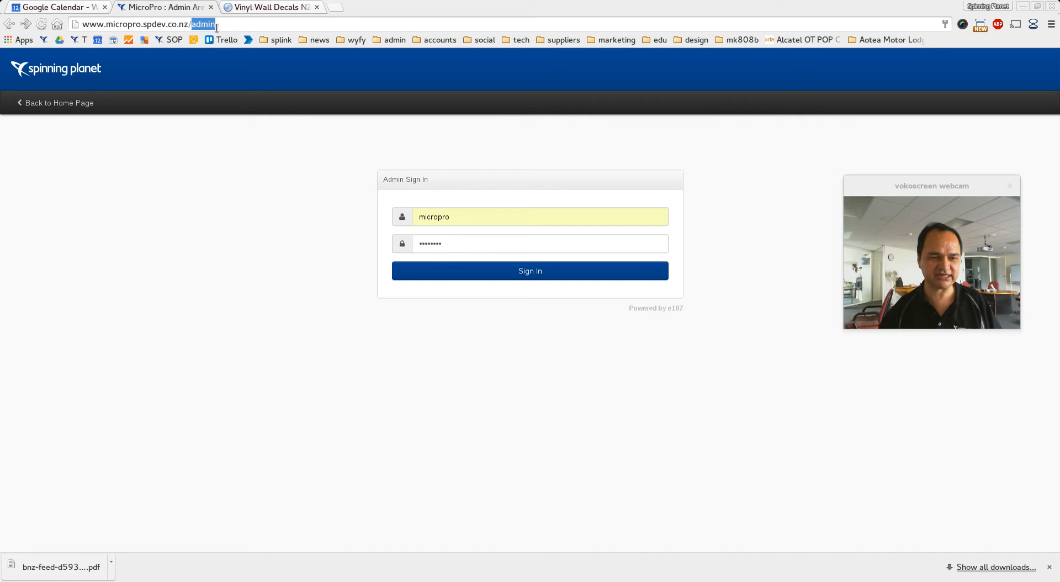
left_click(221, 297)
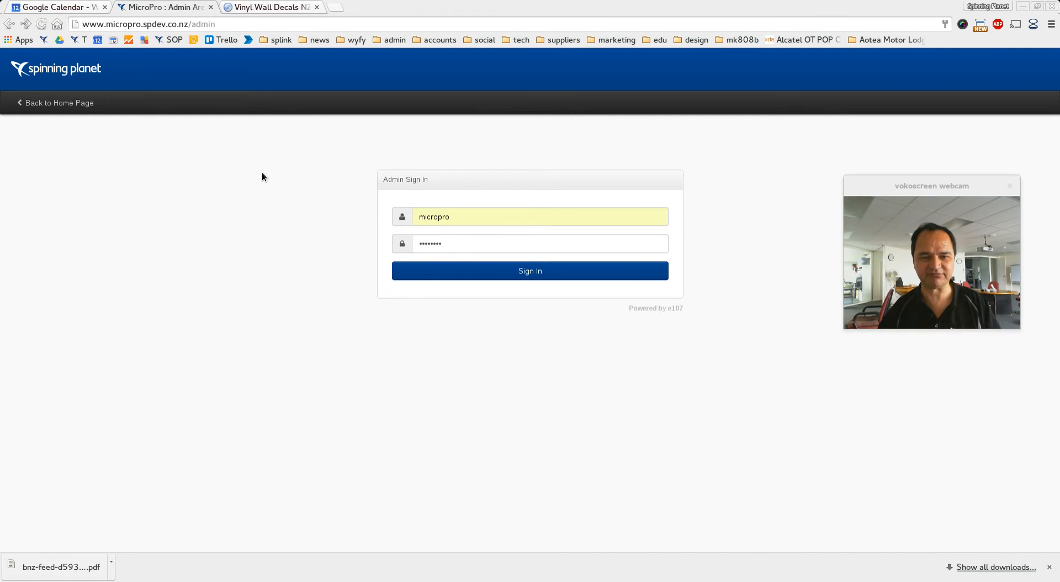
left_click(528, 274)
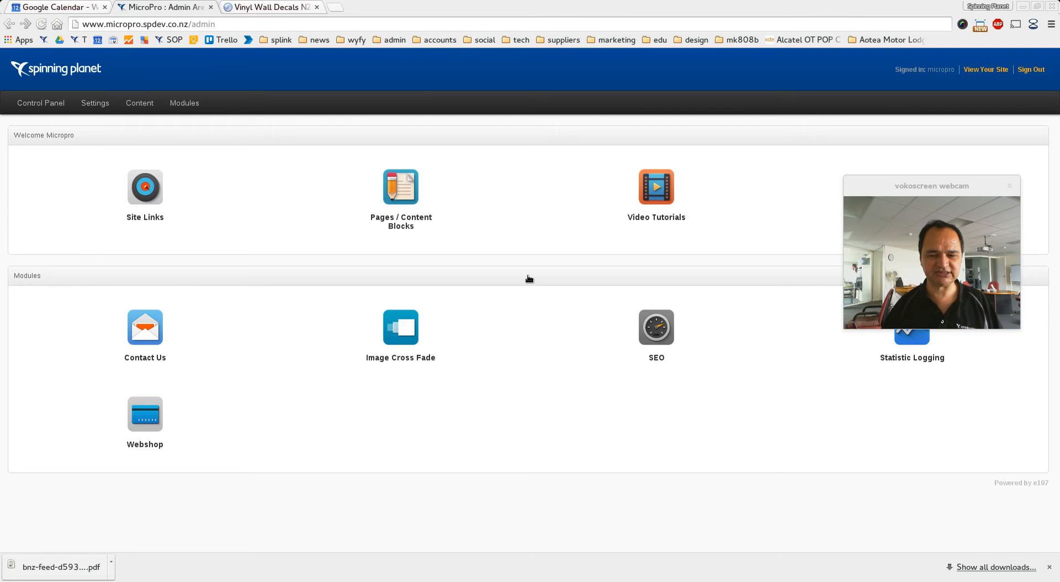
left_click_drag(929, 186, 936, 109)
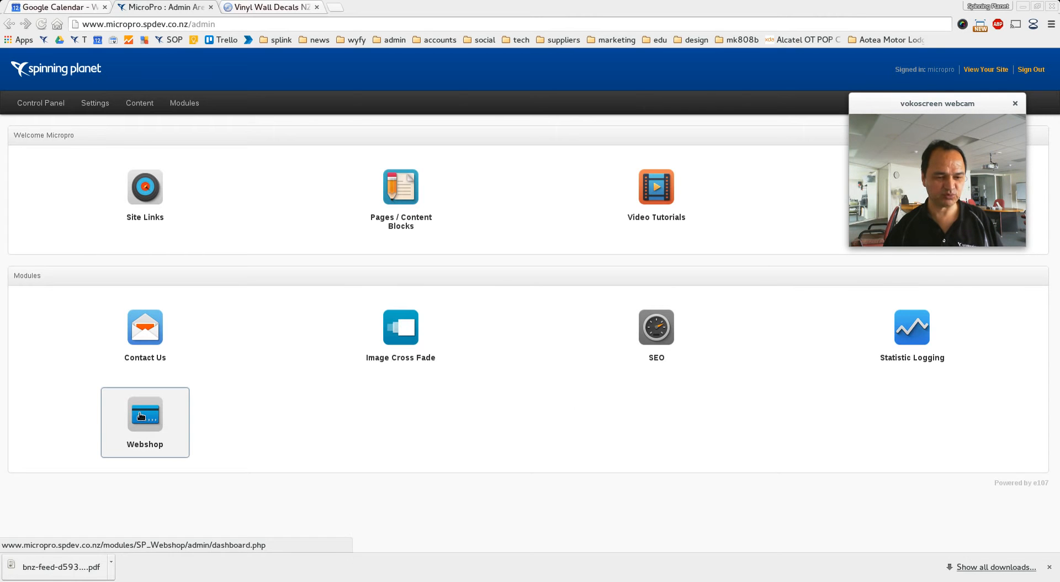
left_click(141, 415)
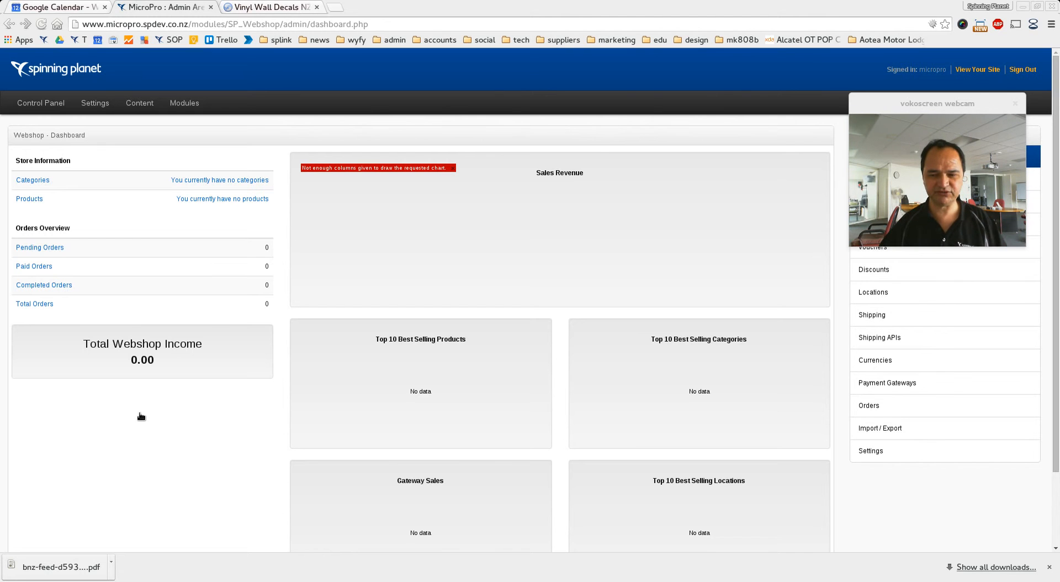
left_click_drag(914, 98, 724, 92)
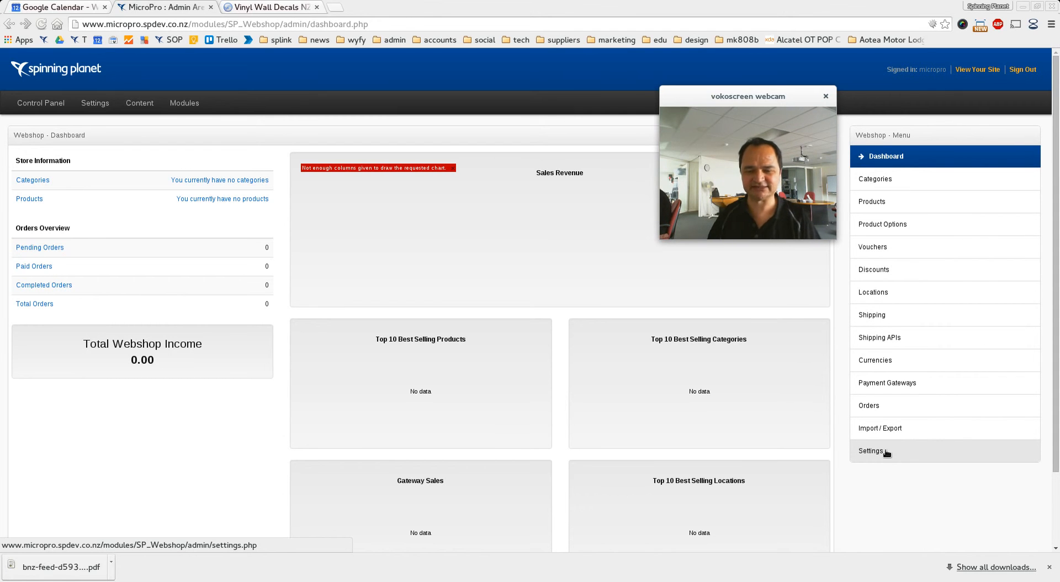
- Start a new webshop category and name it "Latops & Notebooks"
left_click(882, 180)
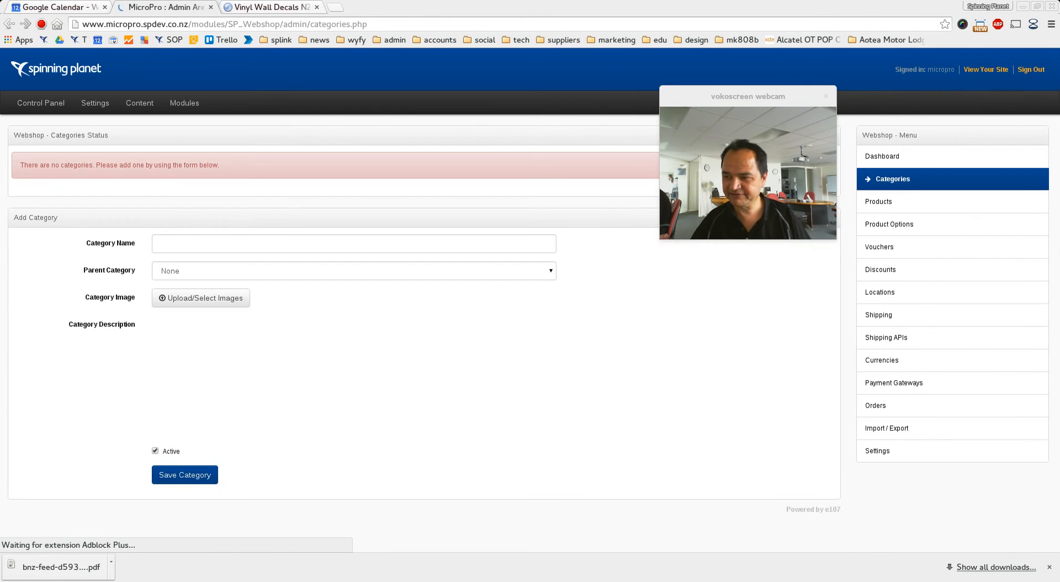
left_click(247, 244)
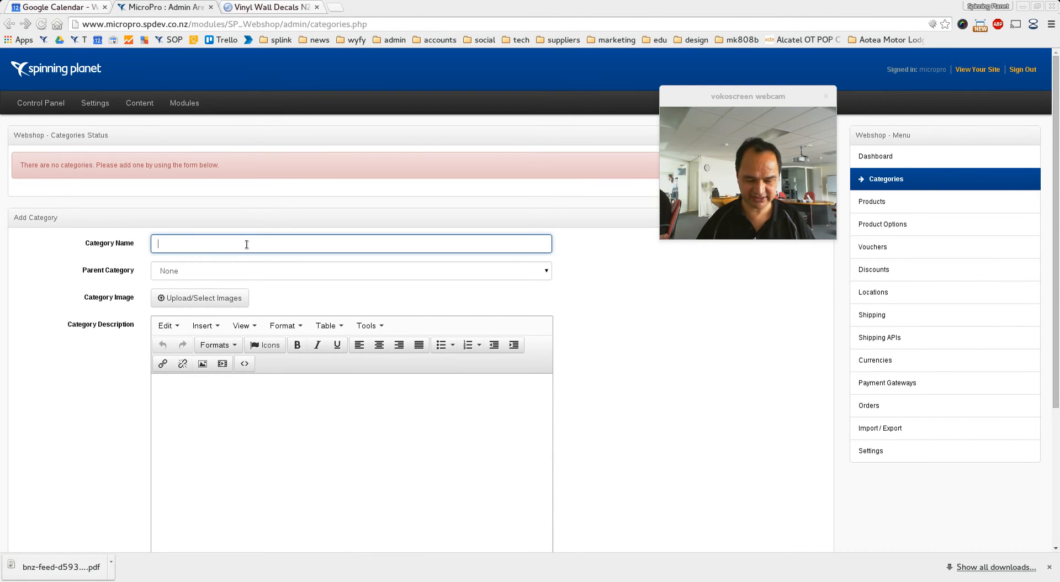
type("Latops")
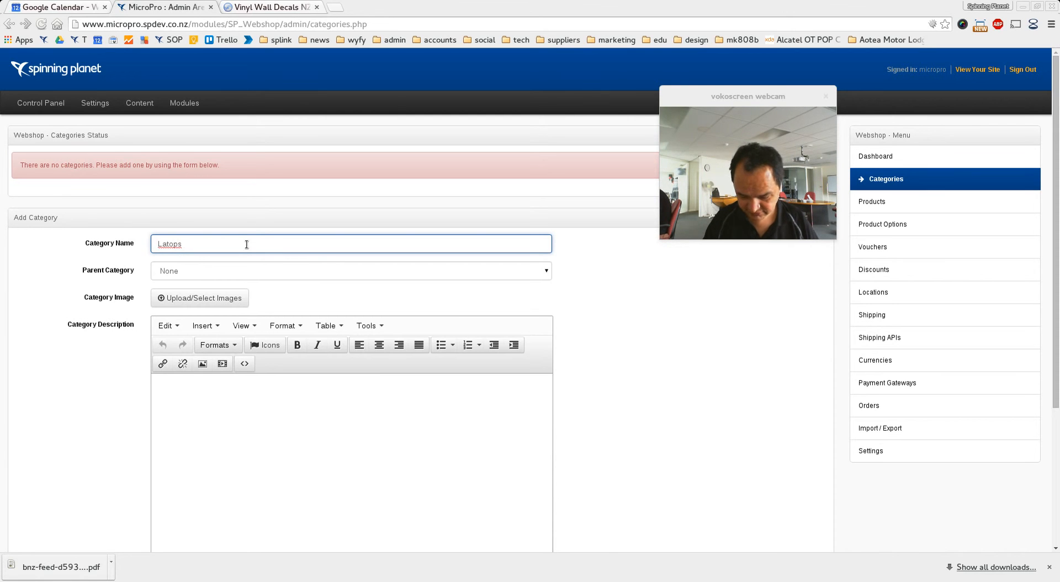
type(" & Notebooks")
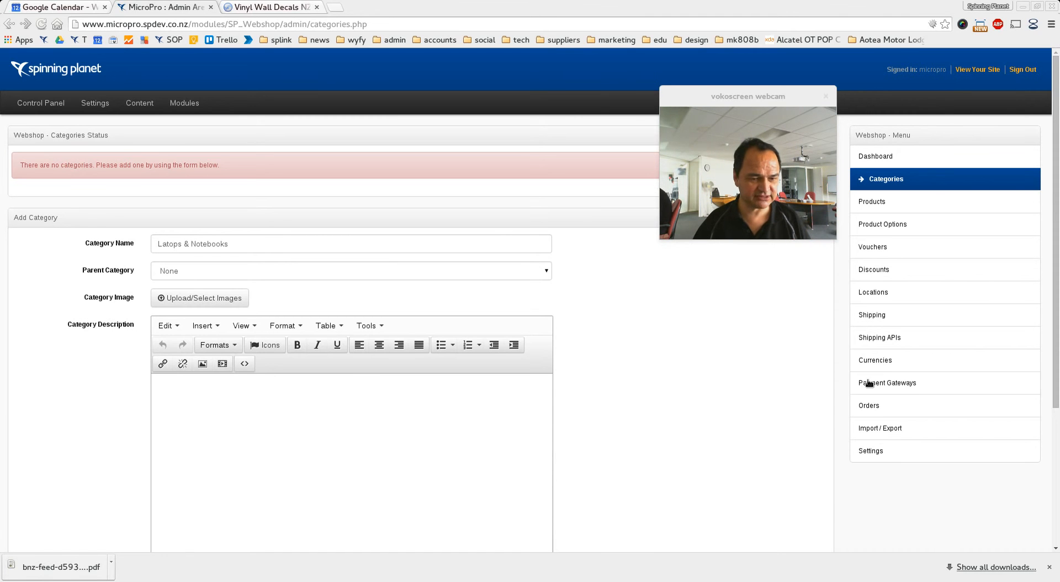
left_click(213, 298)
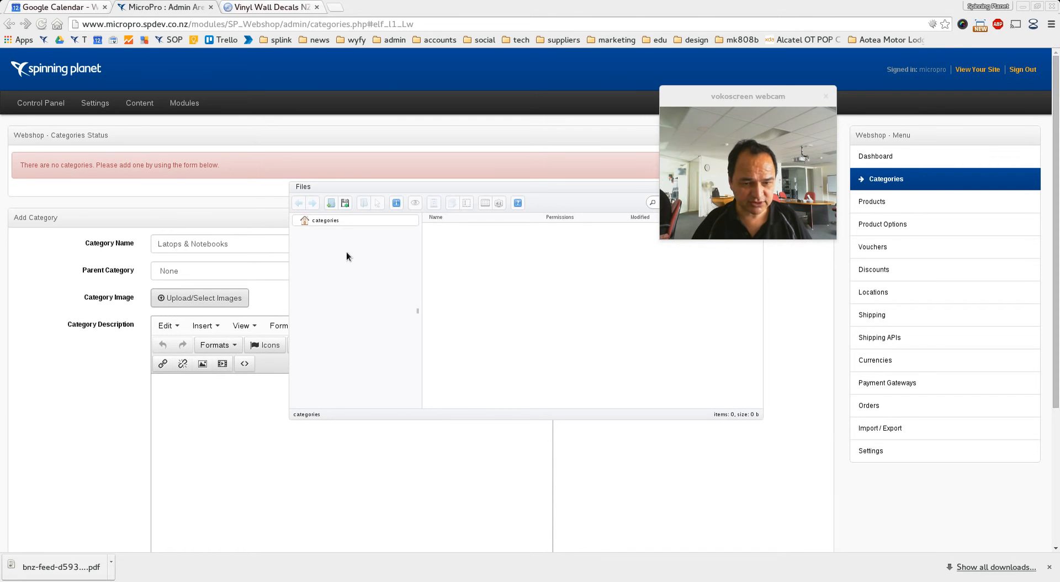
left_click(344, 204)
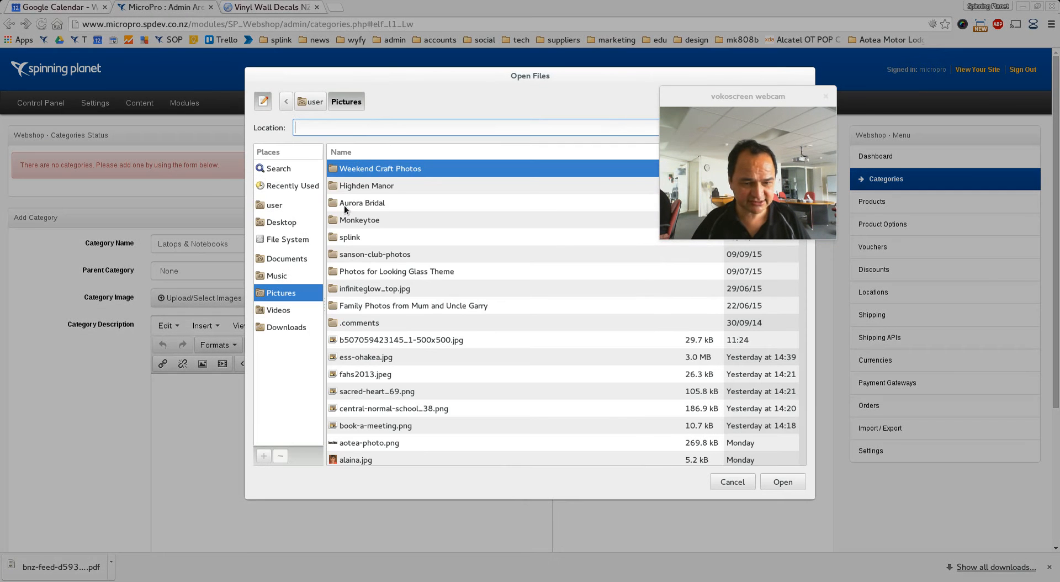
left_click(370, 340)
left_click(782, 481)
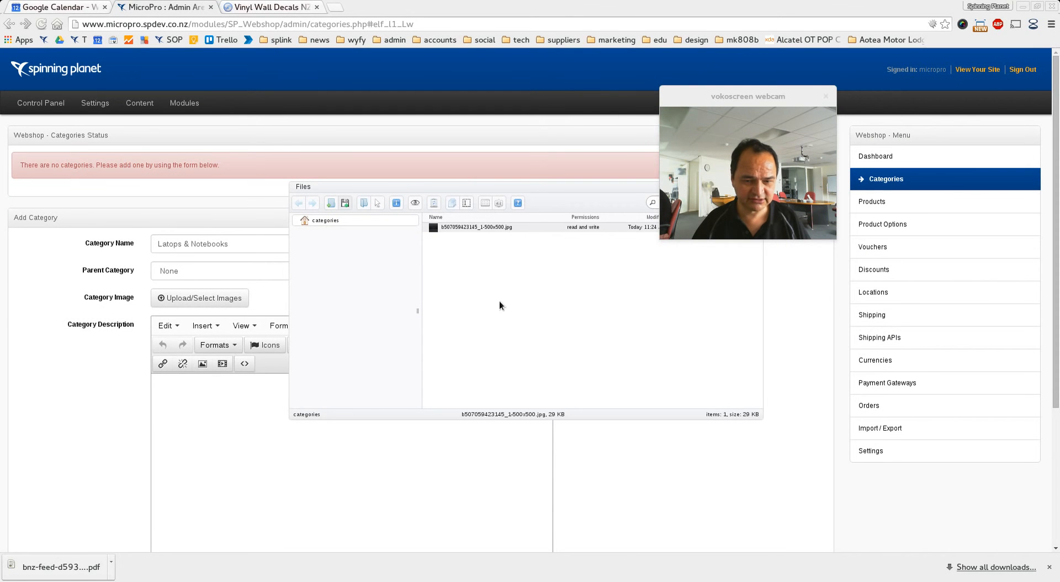
double_click(449, 226)
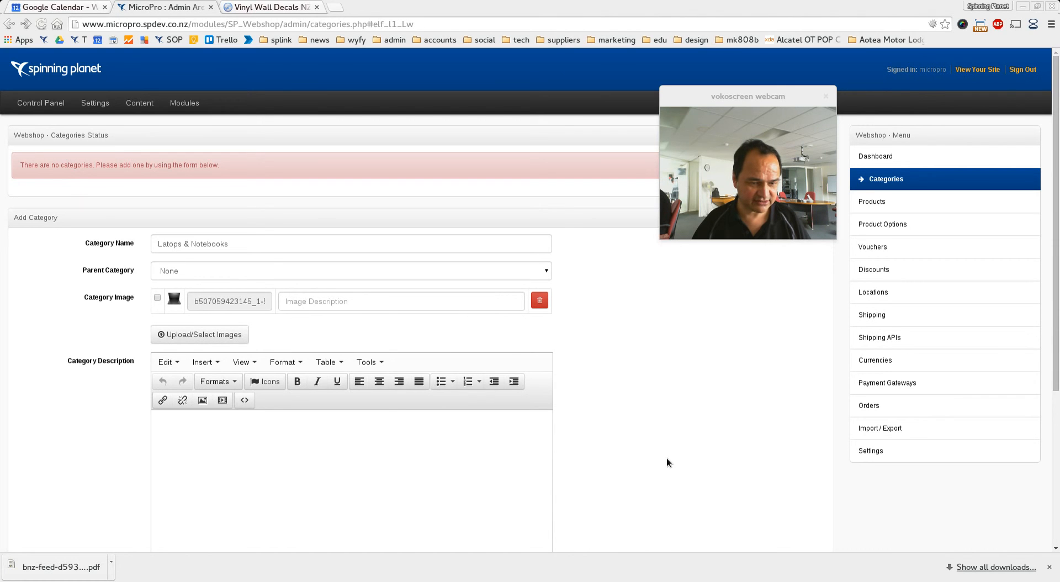
scroll(682, 452, "down", 3)
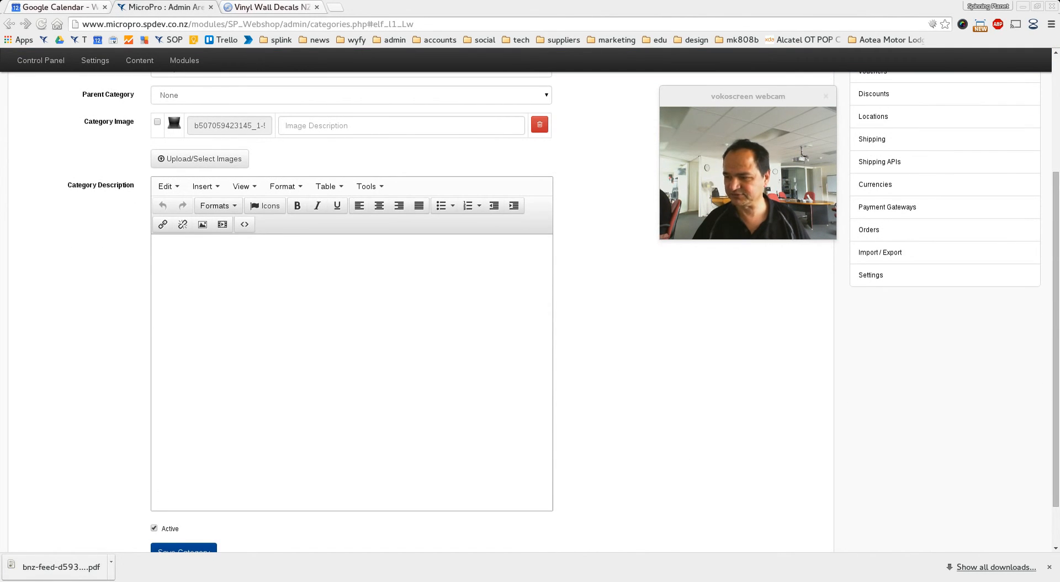
scroll(149, 321, "down", 1)
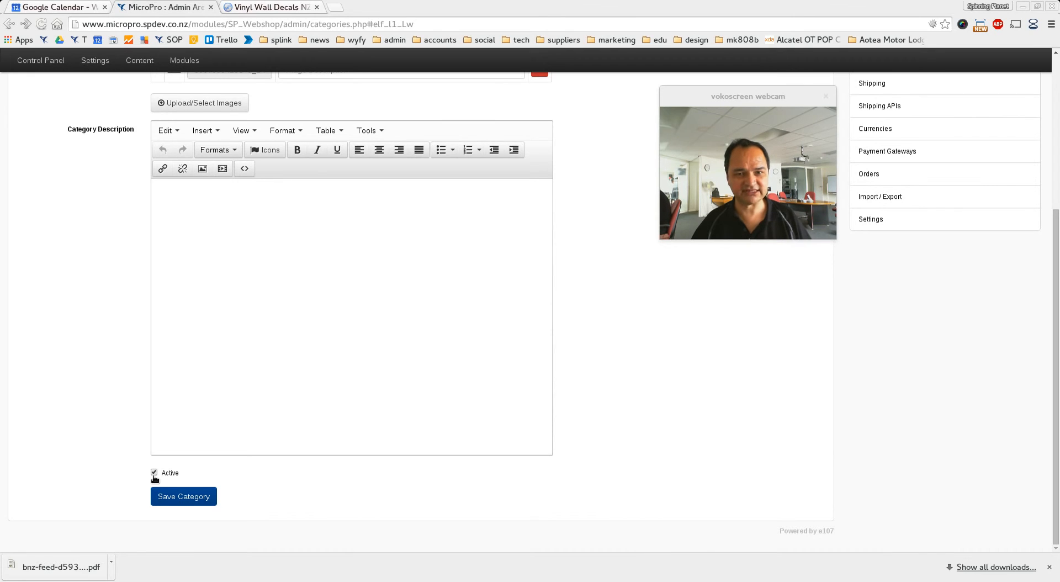
left_click(174, 502)
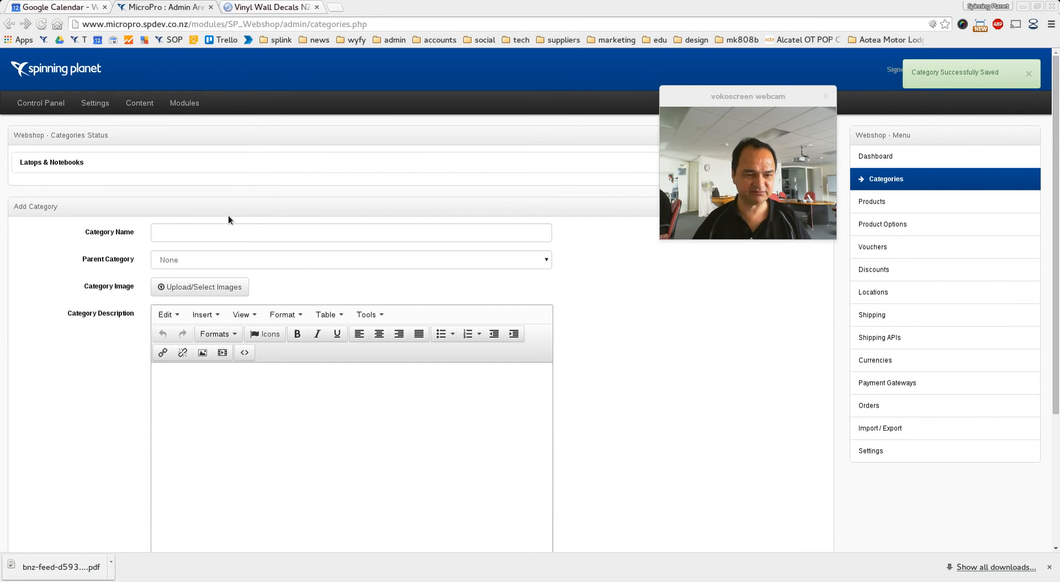
- Add a category named "Windows" with "Latops & Notebooks" as its parent and save it
left_click(223, 231)
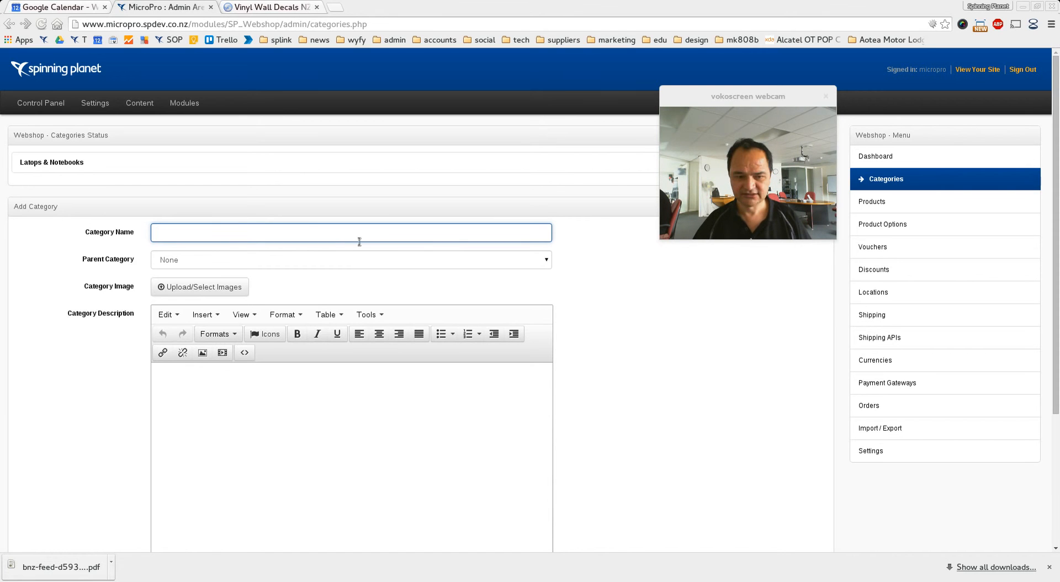
left_click(306, 228)
type("Windows")
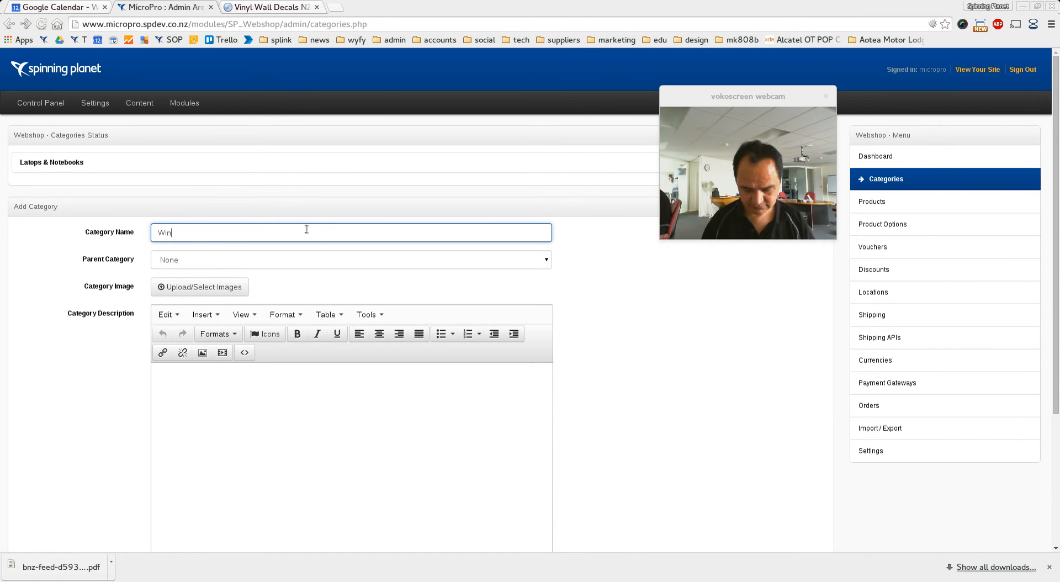
left_click(293, 258)
left_click(281, 283)
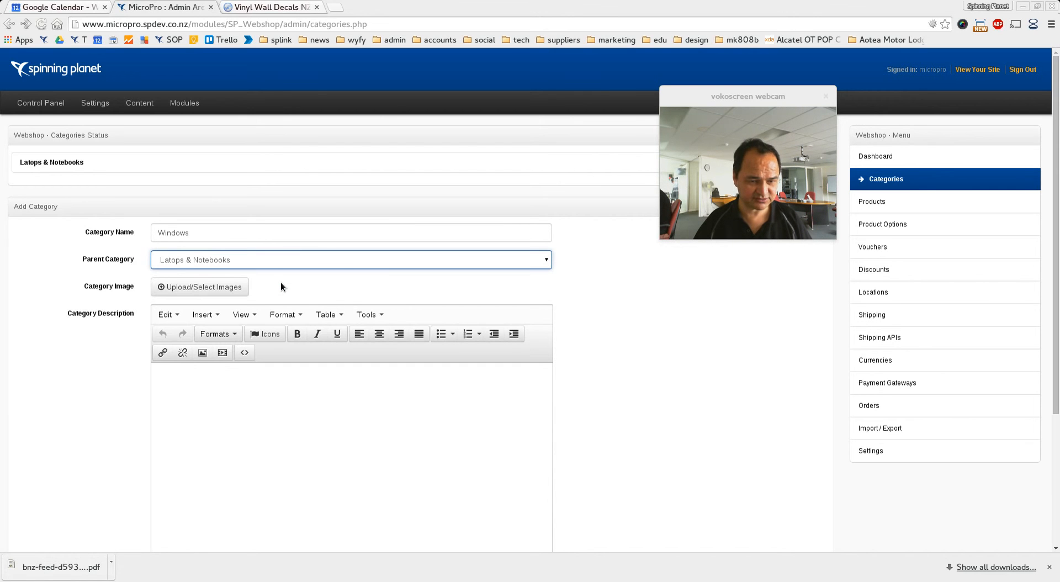
left_click(642, 335)
scroll(641, 334, "down", 4)
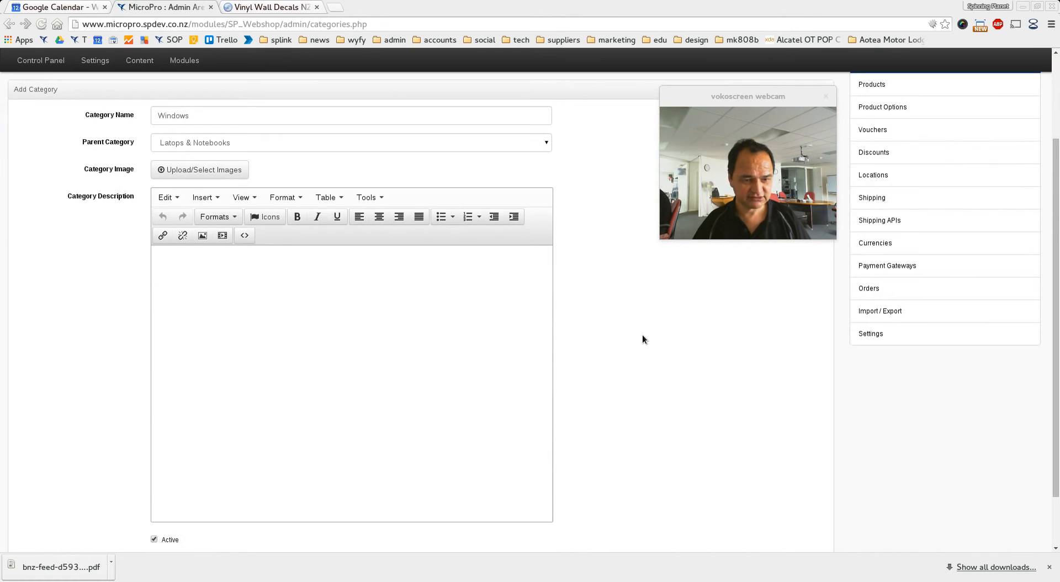
scroll(625, 342, "down", 2)
left_click(186, 500)
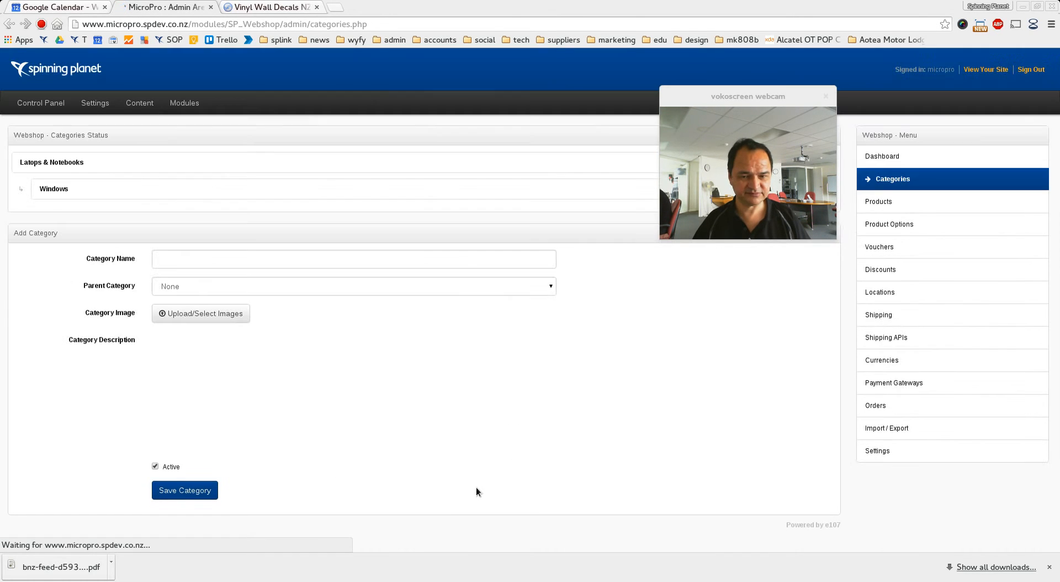
- Add a category named "Mac" without a parent category and save it
left_click(210, 260)
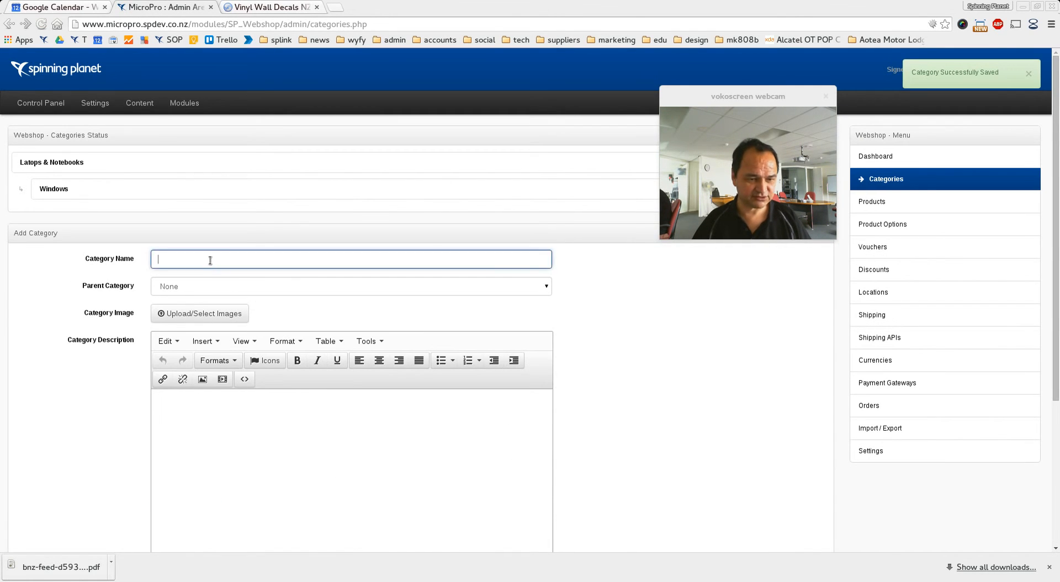
type("Mac")
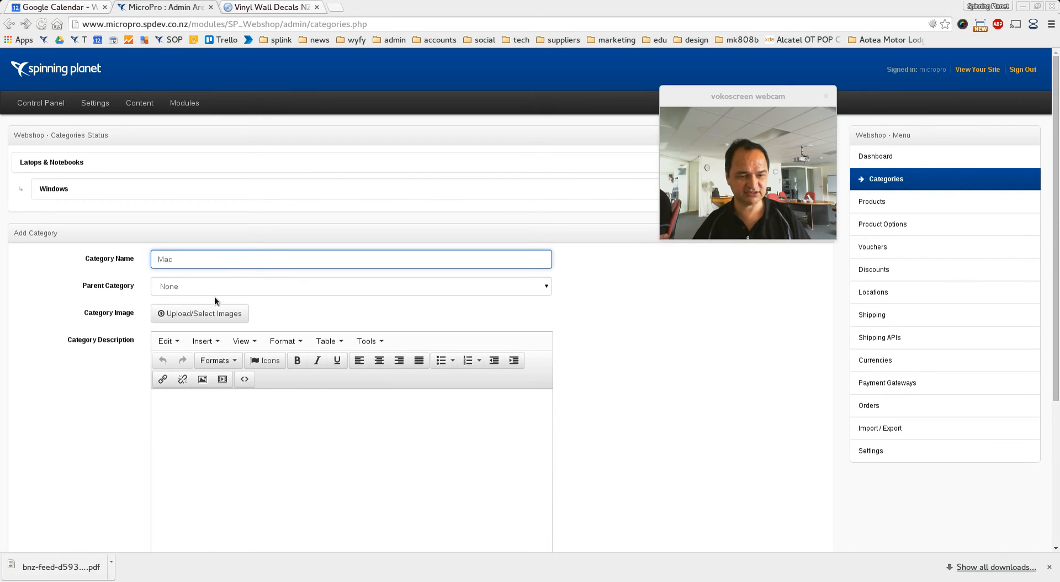
scroll(546, 458, "down", 6)
left_click(211, 531)
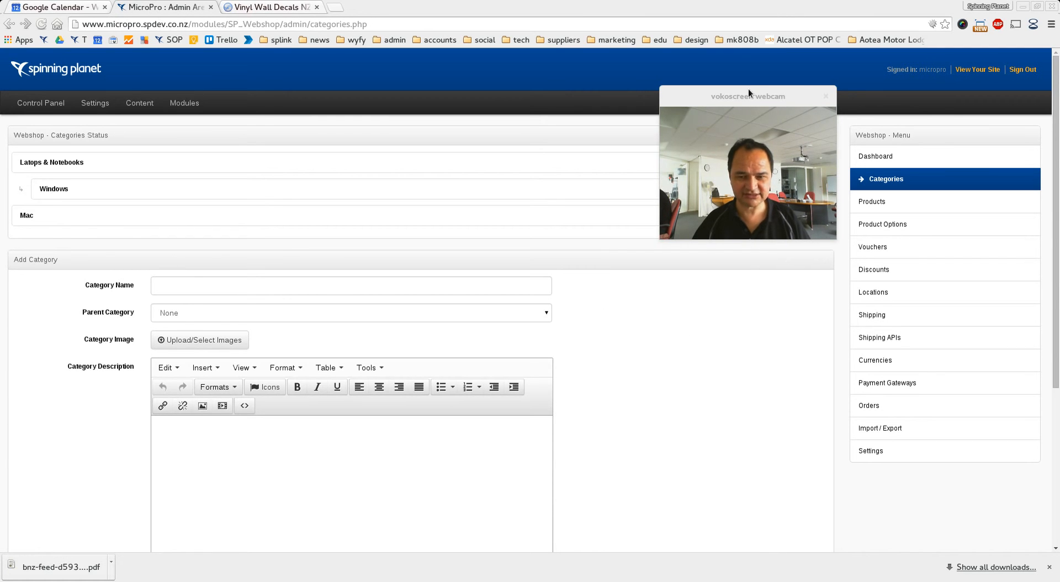
- Edit the Mac category to make "Latops & Notebooks" its parent and save the change
left_click_drag(746, 92, 954, 207)
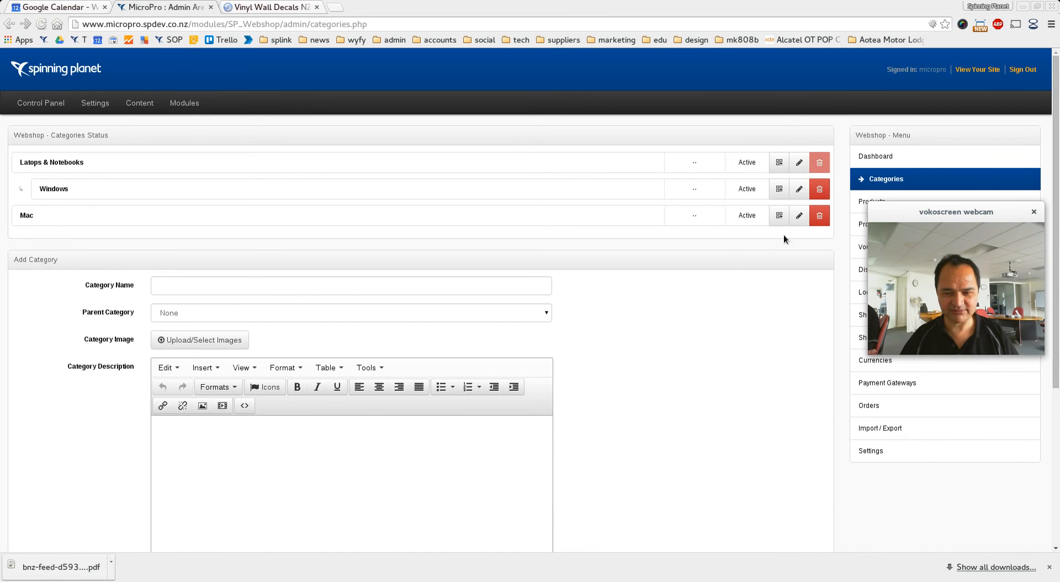
left_click(798, 217)
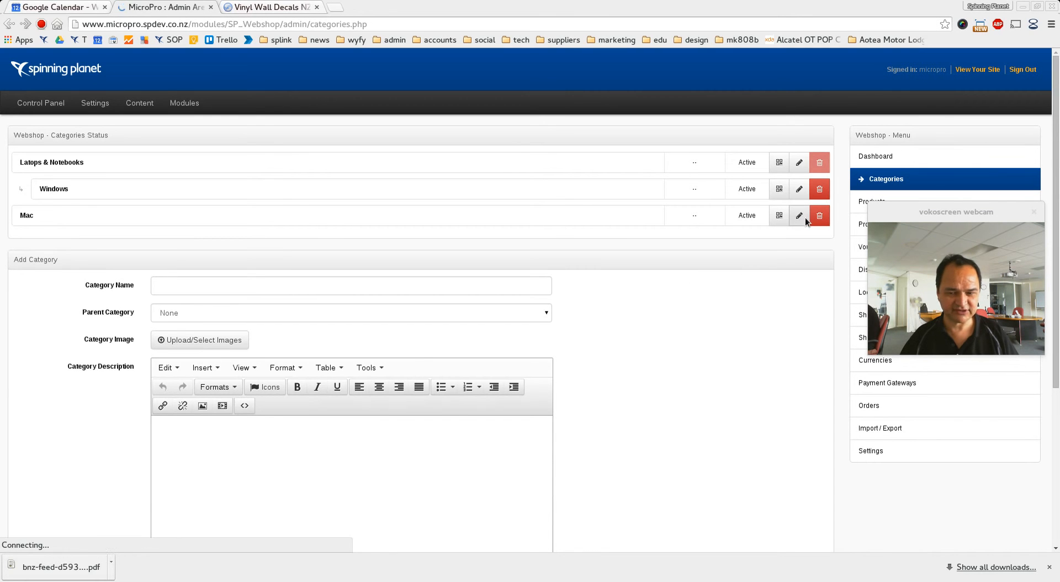
left_click(227, 318)
left_click(229, 337)
left_click(704, 430)
scroll(705, 430, "down", 6)
scroll(276, 508, "down", 2)
left_click(190, 498)
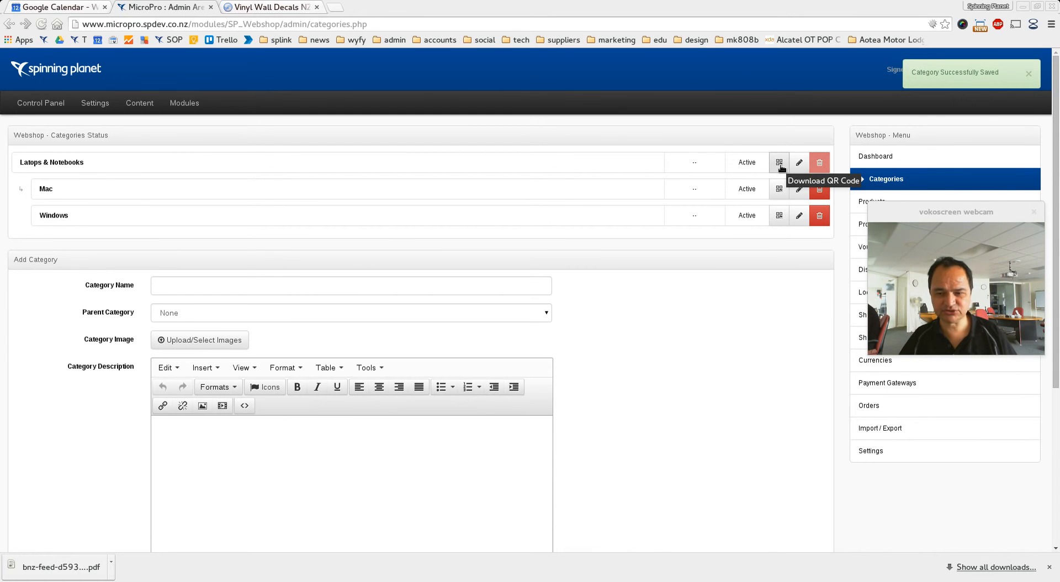
- Download the QR code of the "Latops & Notebooks" category, open the PNG, and cancel the image import prompt
left_click(778, 163)
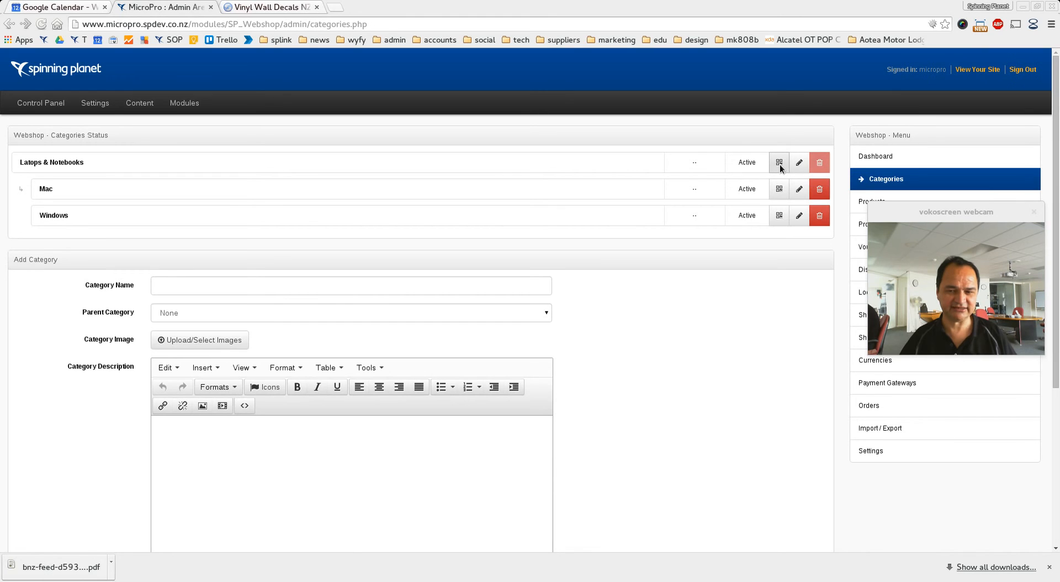
left_click(42, 569)
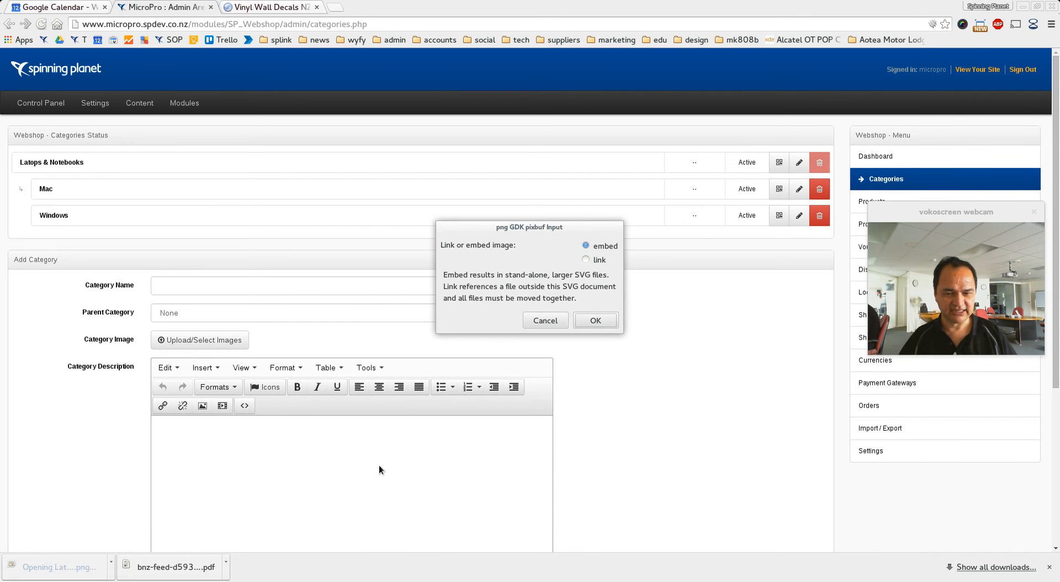
left_click(545, 319)
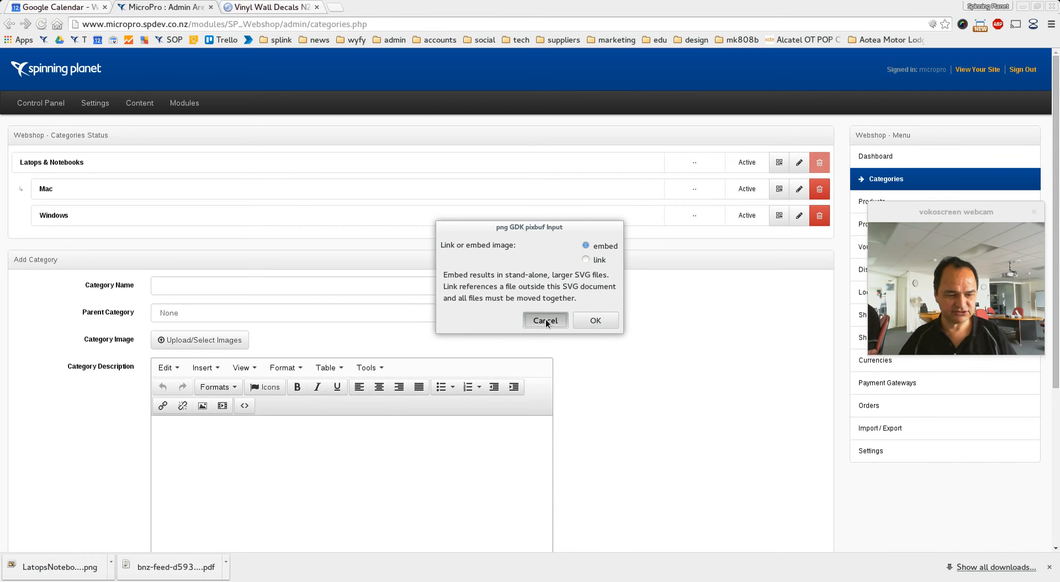
left_click(602, 304)
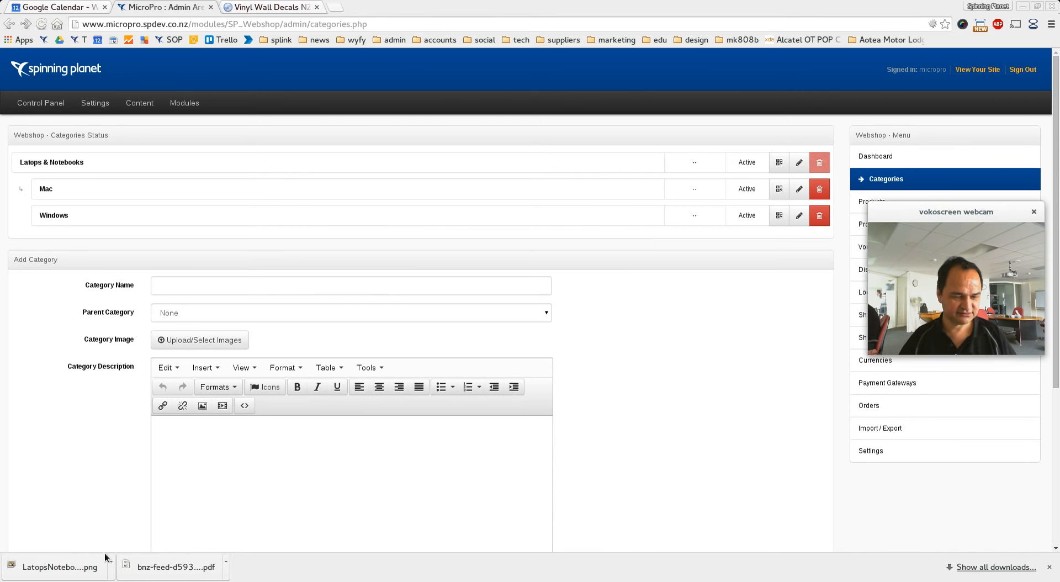
- View LatopsNotebooks_qrcode.png in the gThumb image viewer and close the viewer
key("alt+Tab")
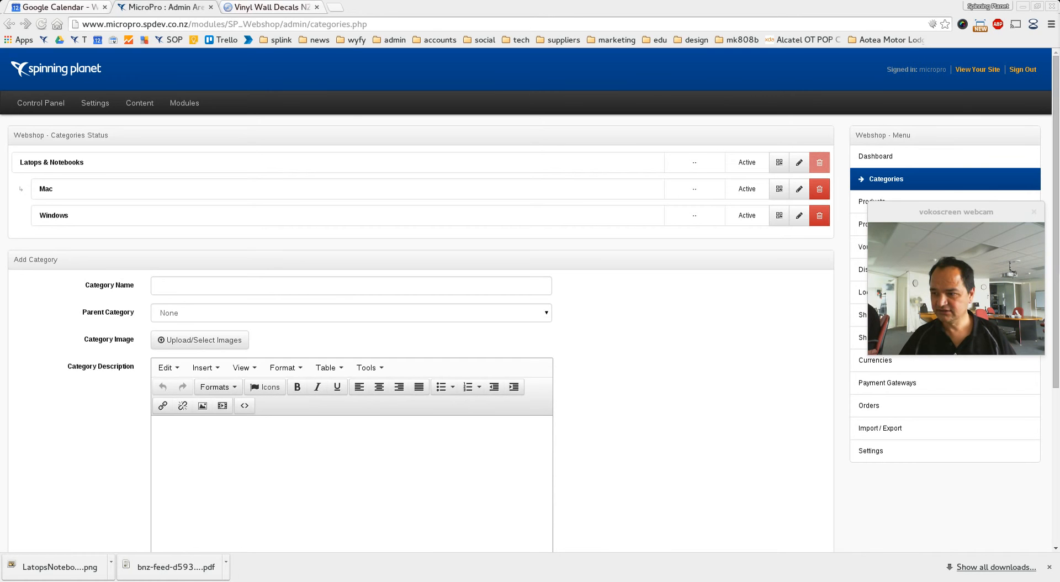
left_click_drag(1059, 135, 441, 153)
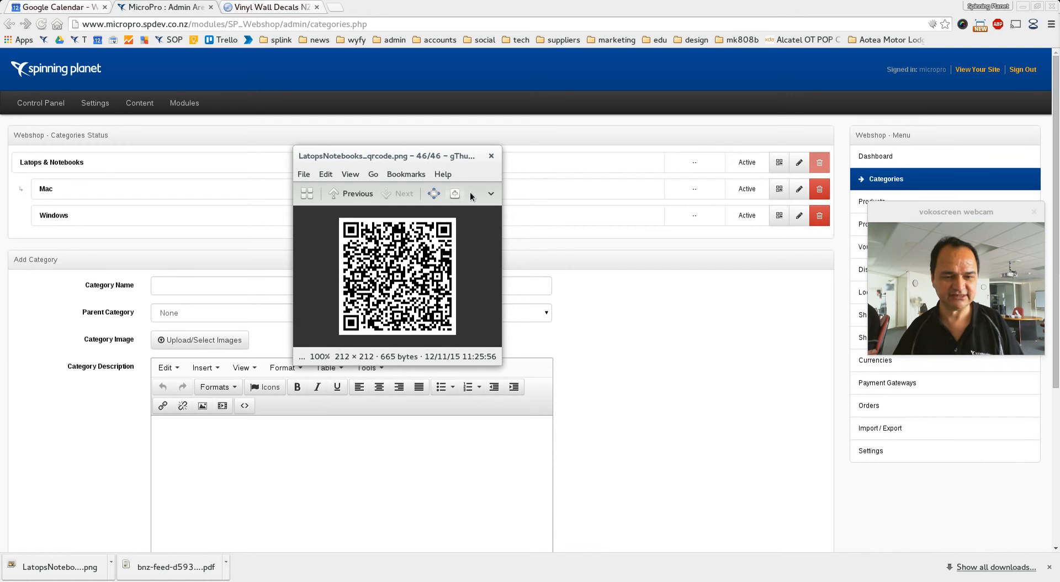
left_click(492, 158)
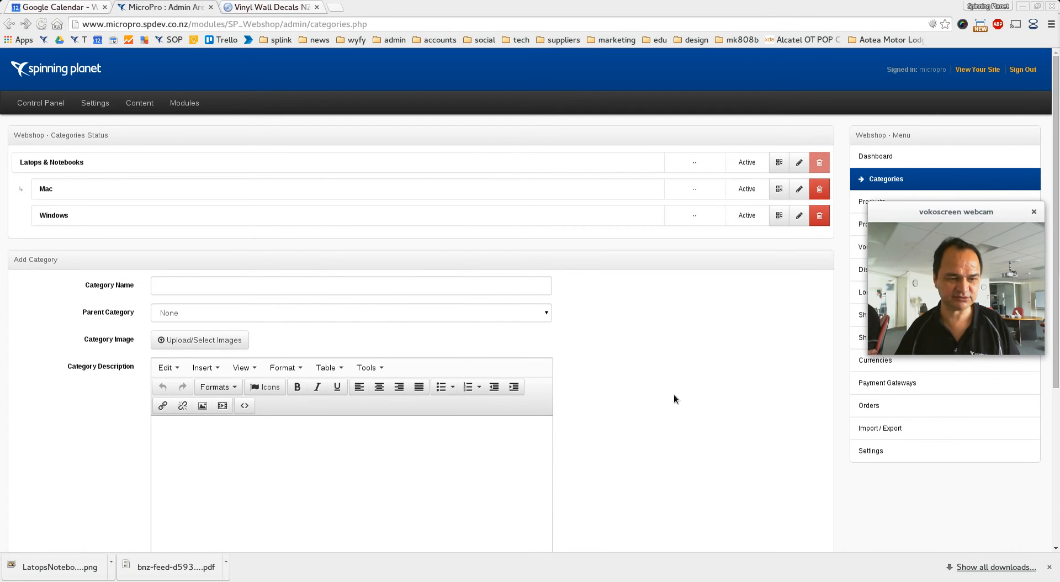
- Add a category named "Lenovo" with "Windows" as its parent category and save it
scroll(674, 394, "down", 3)
scroll(673, 394, "up", 3)
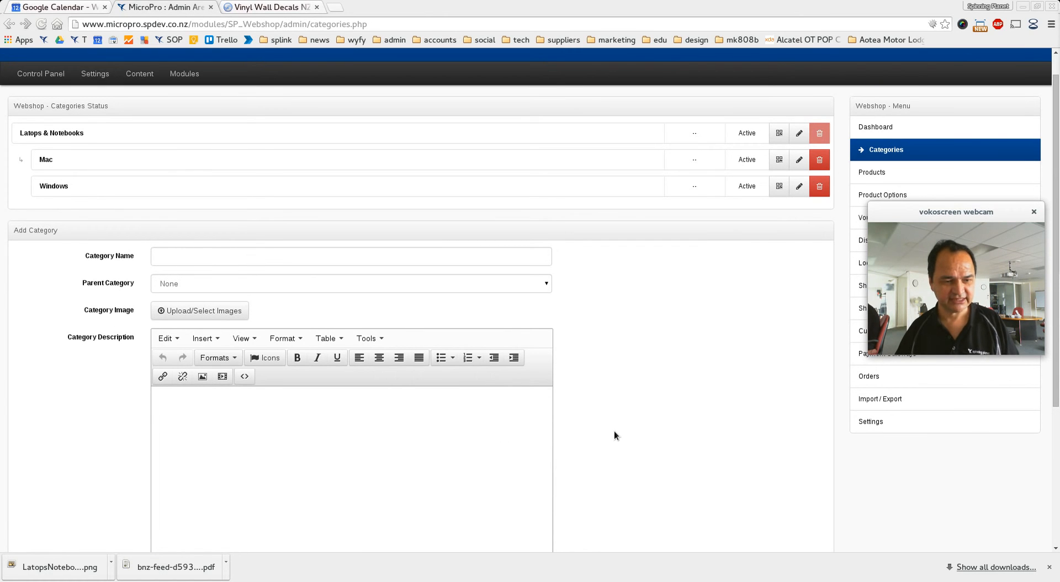
left_click(209, 264)
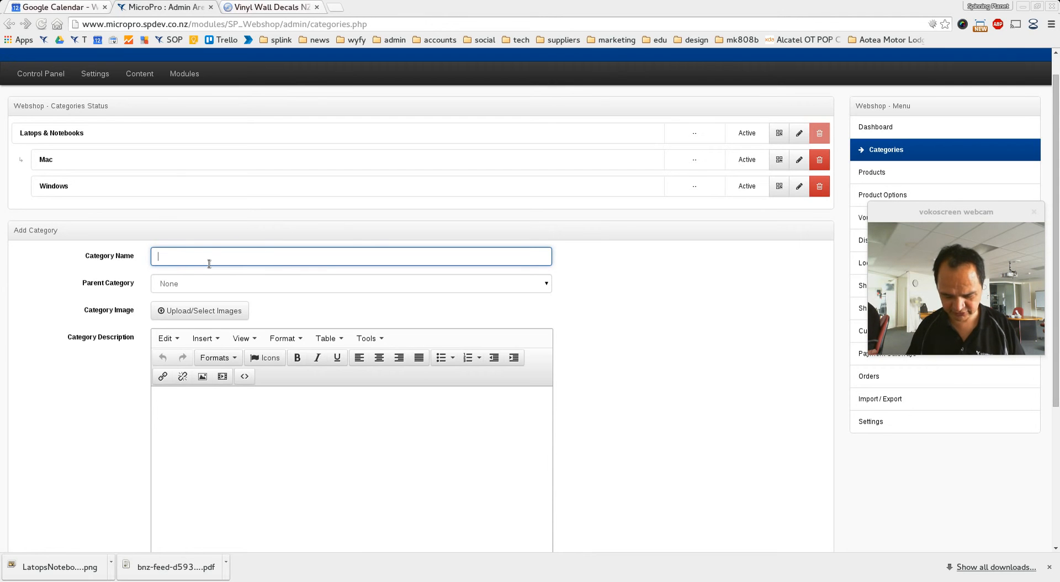
type("Lenovo")
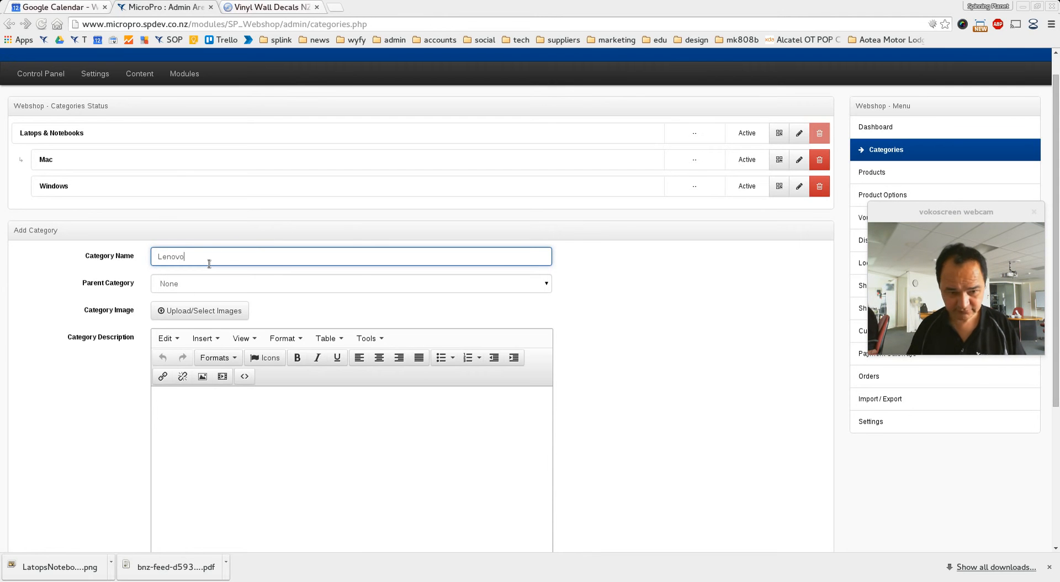
left_click(618, 328)
scroll(618, 328, "down", 3)
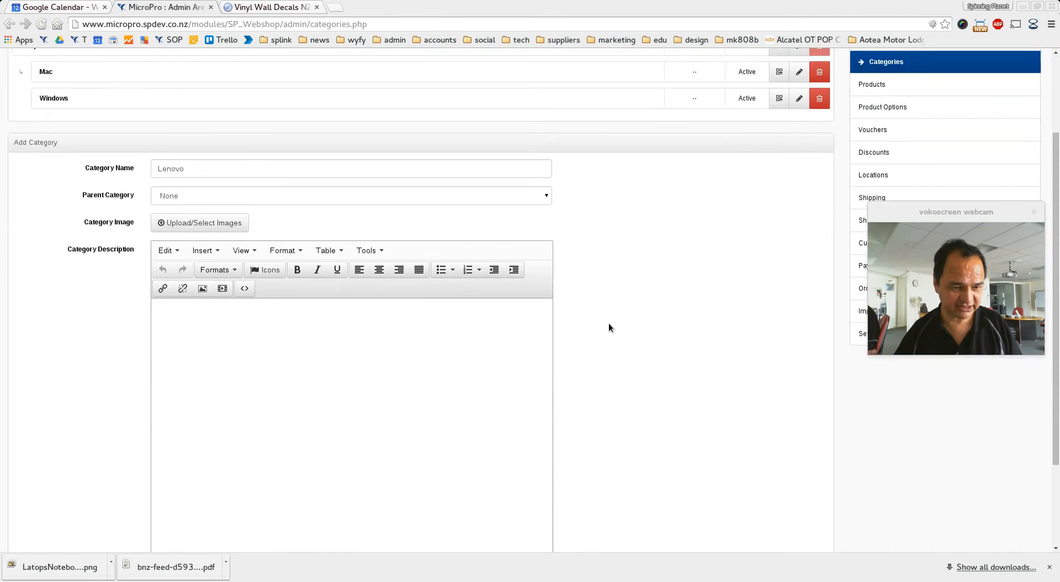
left_click(283, 197)
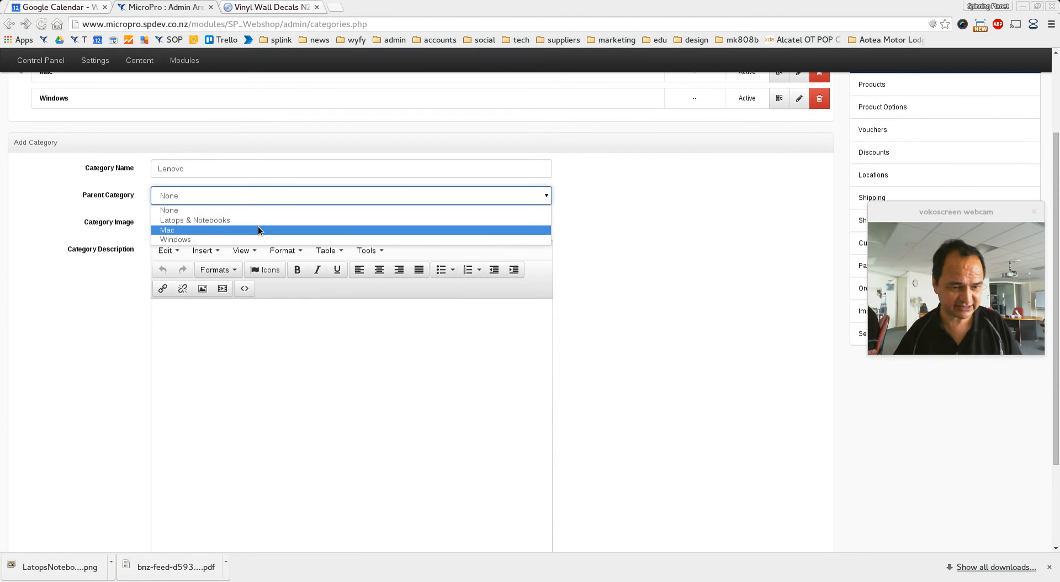
left_click(249, 238)
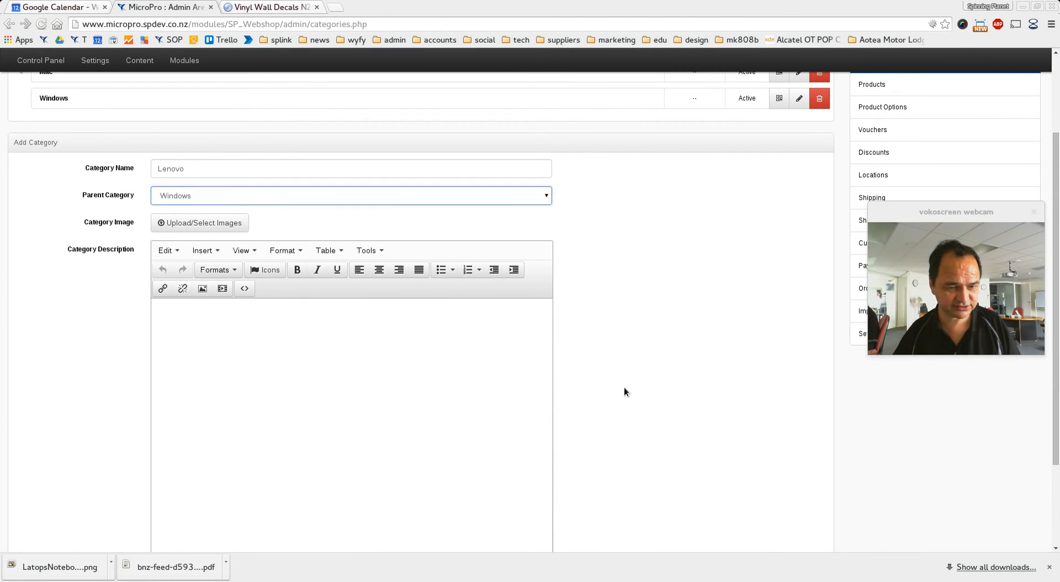
scroll(624, 387, "down", 4)
left_click(199, 500)
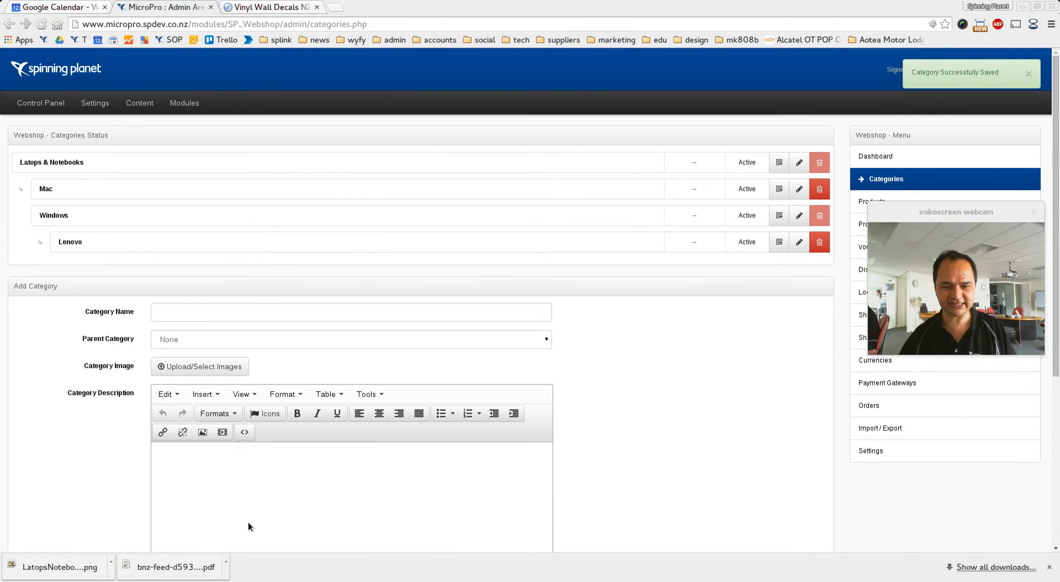
- Go to the webshop's products and give the new product the name "Lenovo B5070" and a net price of 688.85
left_click_drag(912, 206, 897, 394)
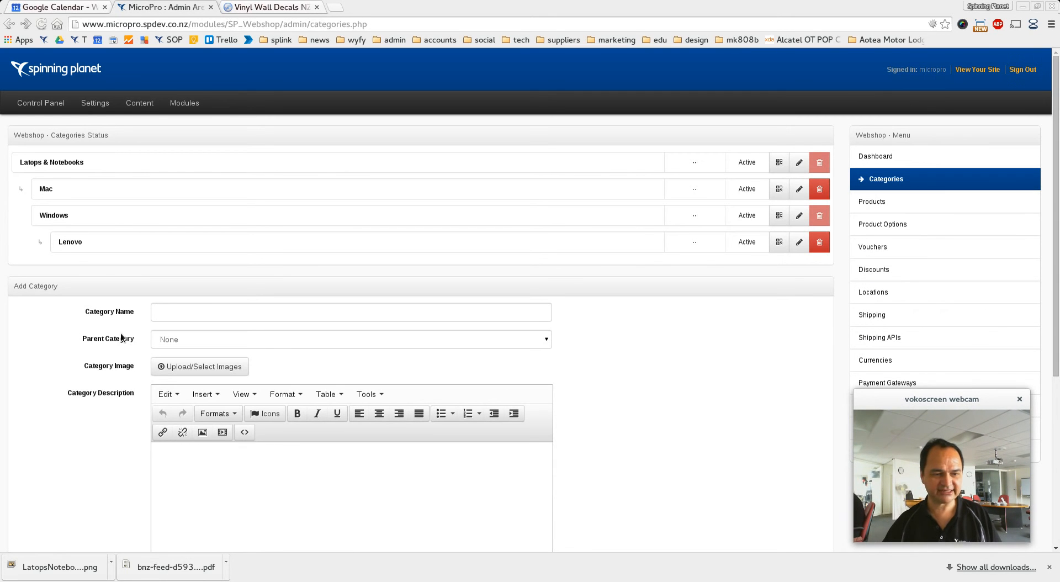
left_click(865, 202)
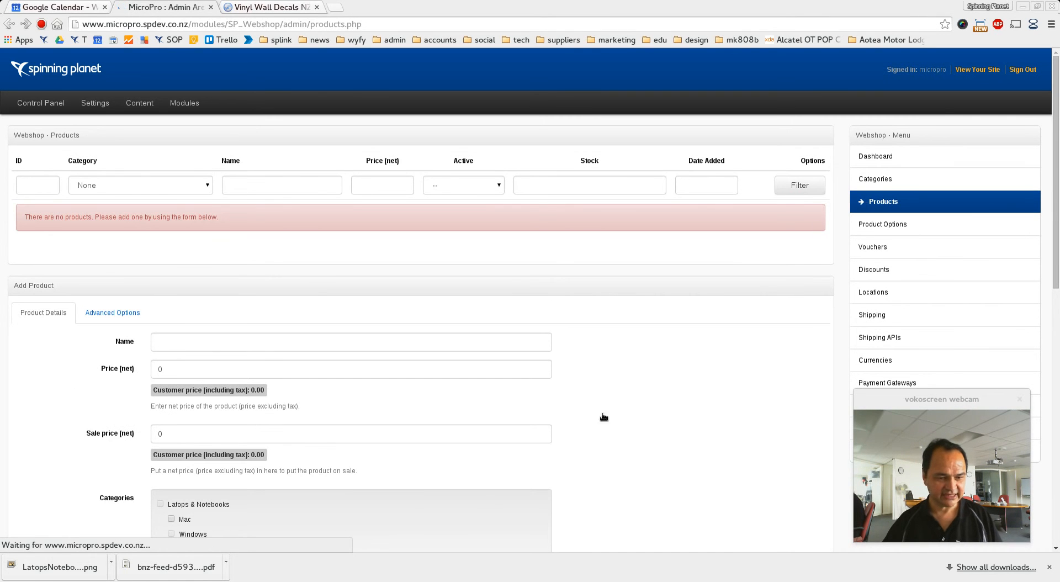
scroll(662, 362, "down", 3)
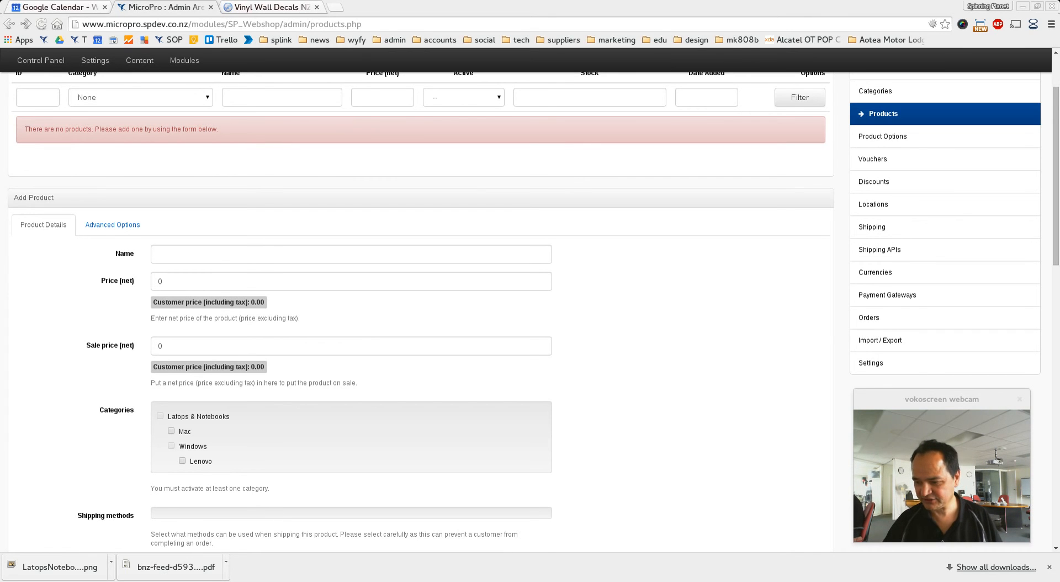
left_click(204, 256)
type("Lenovo B5070")
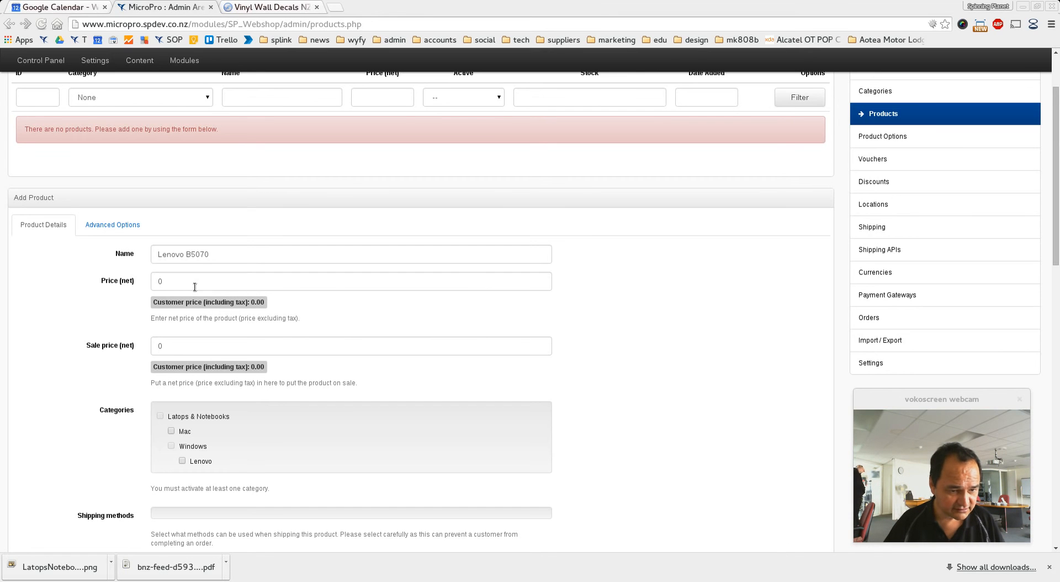
left_click(161, 284)
key("BackSpace")
type("688.85")
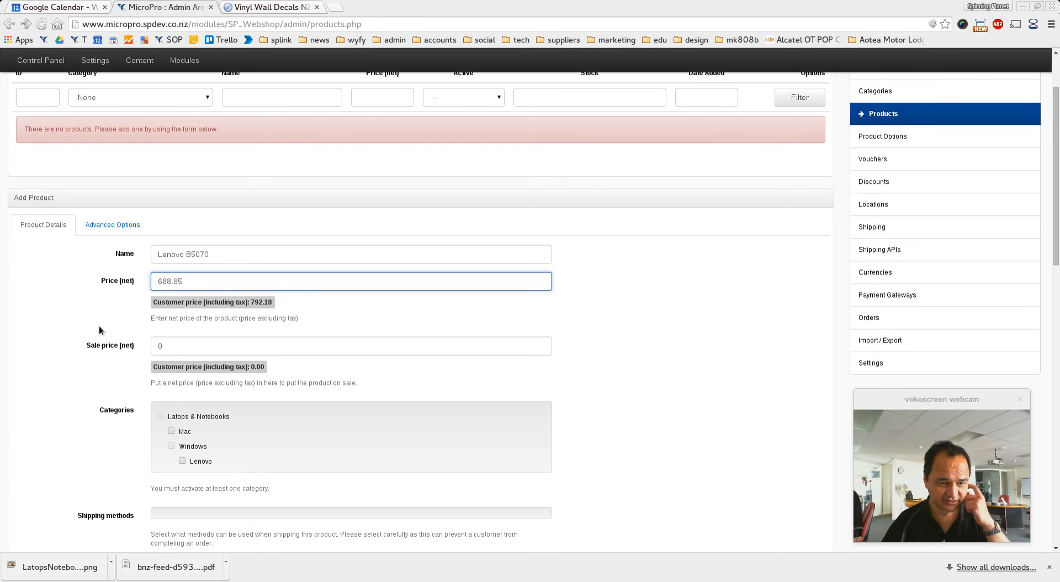
- Assign the new product to the Lenovo category under Windows
left_click(205, 341)
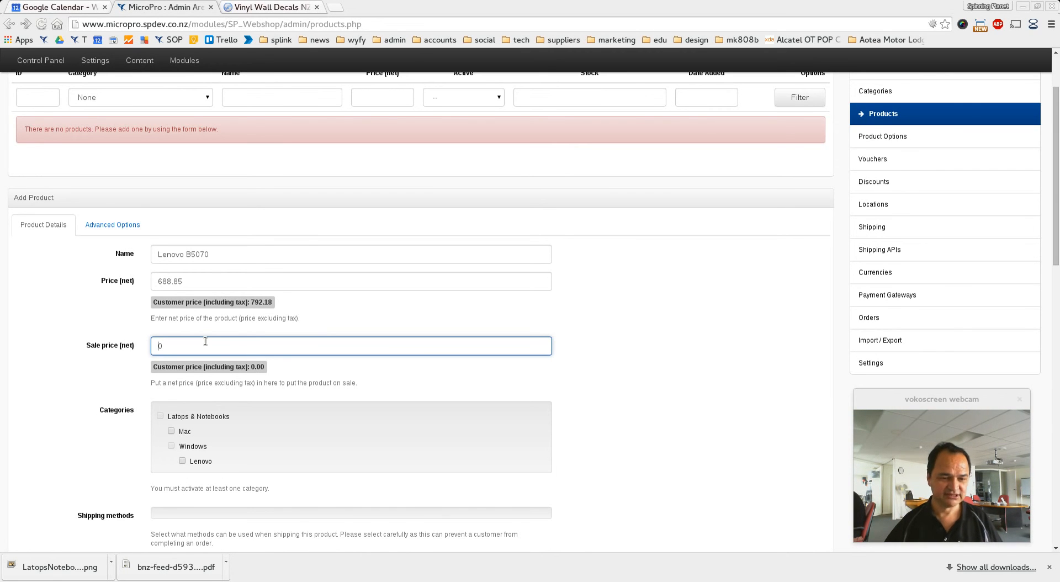
scroll(627, 380, "down", 2)
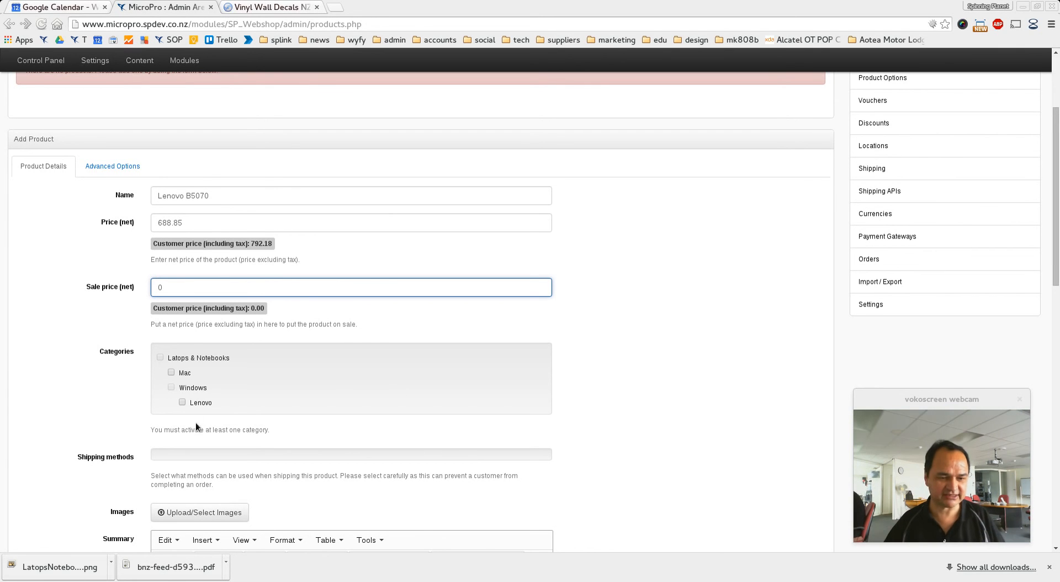
left_click(182, 402)
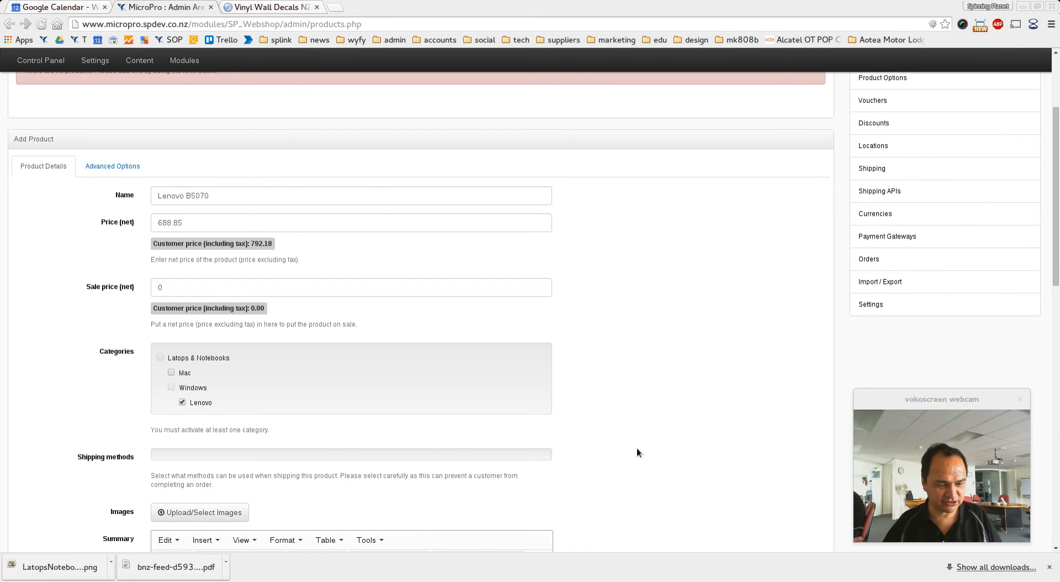
scroll(637, 448, "down", 4)
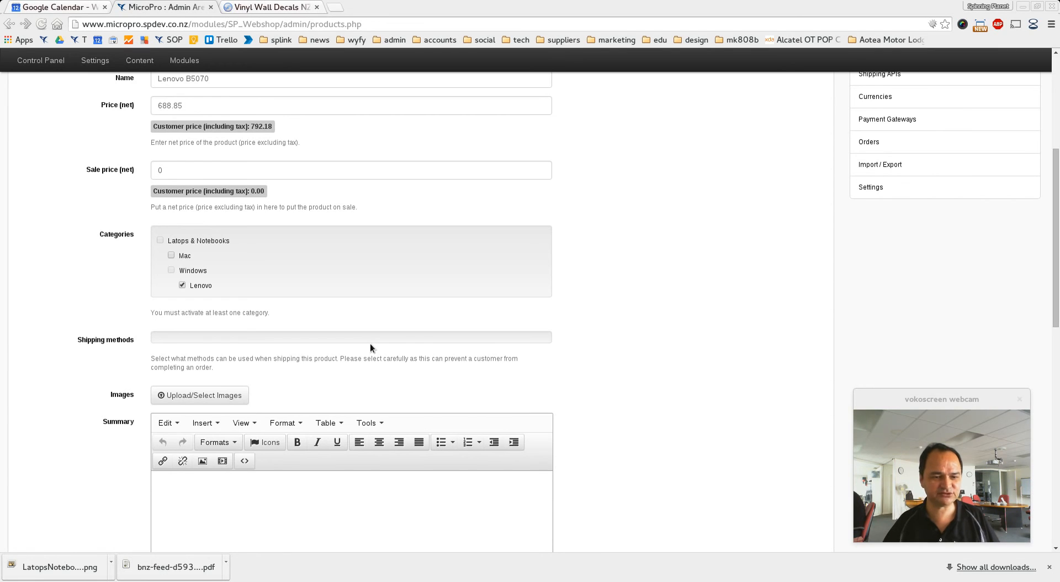
scroll(613, 371, "down", 5)
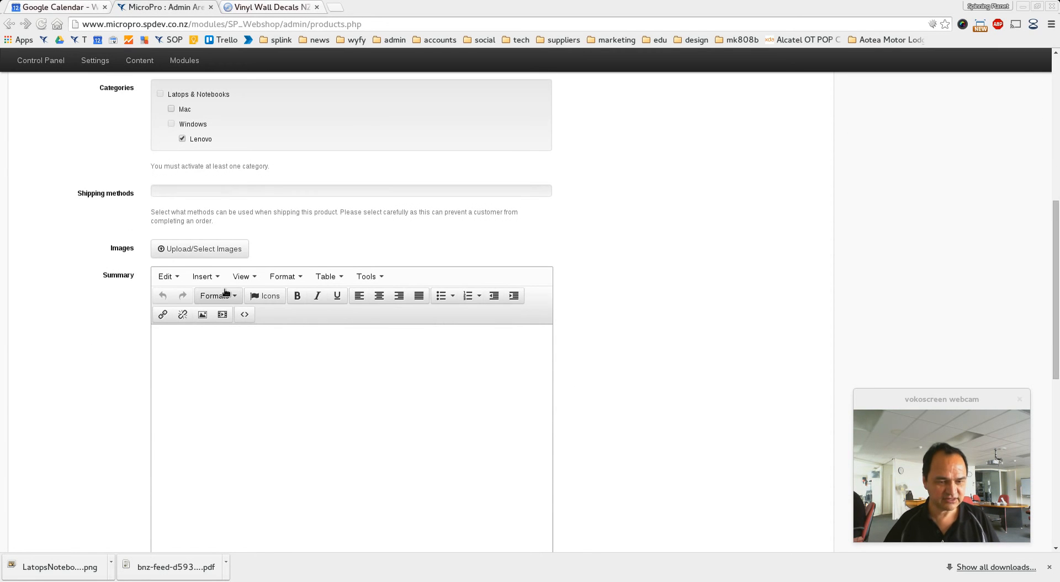
left_click(199, 250)
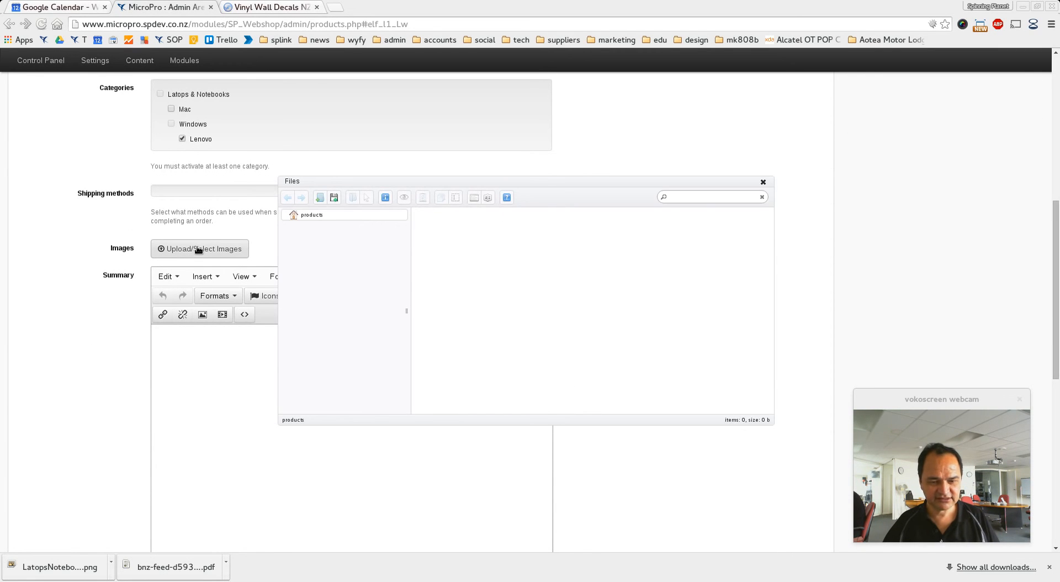
left_click(334, 198)
left_click(779, 483)
double_click(441, 229)
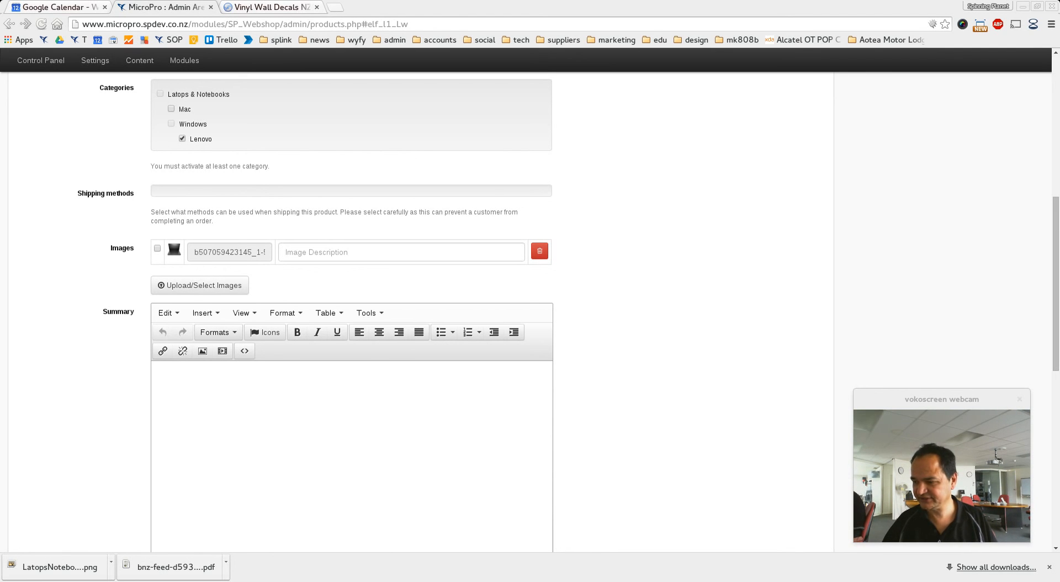
left_click(163, 285)
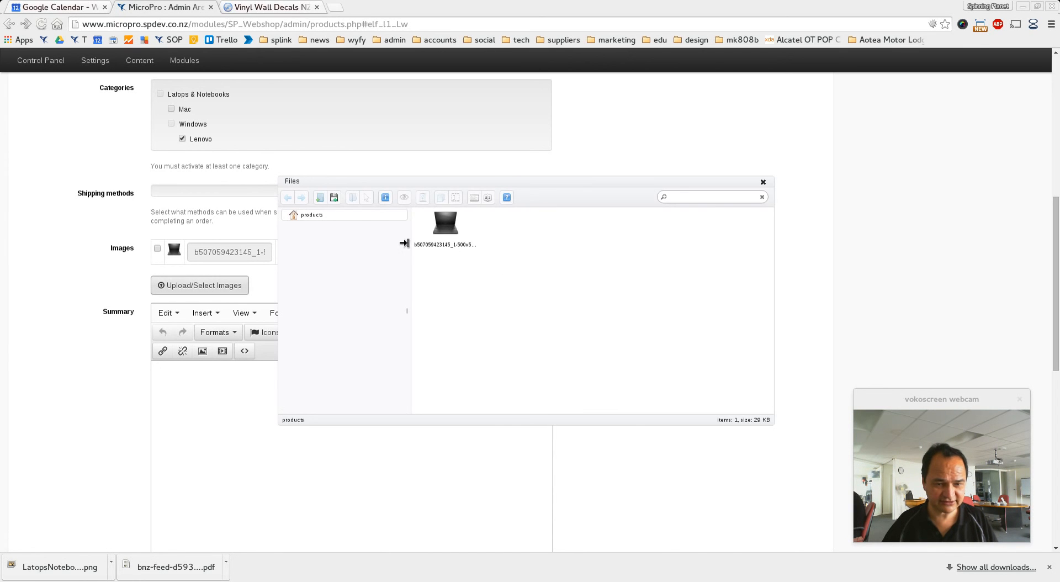
left_click(334, 197)
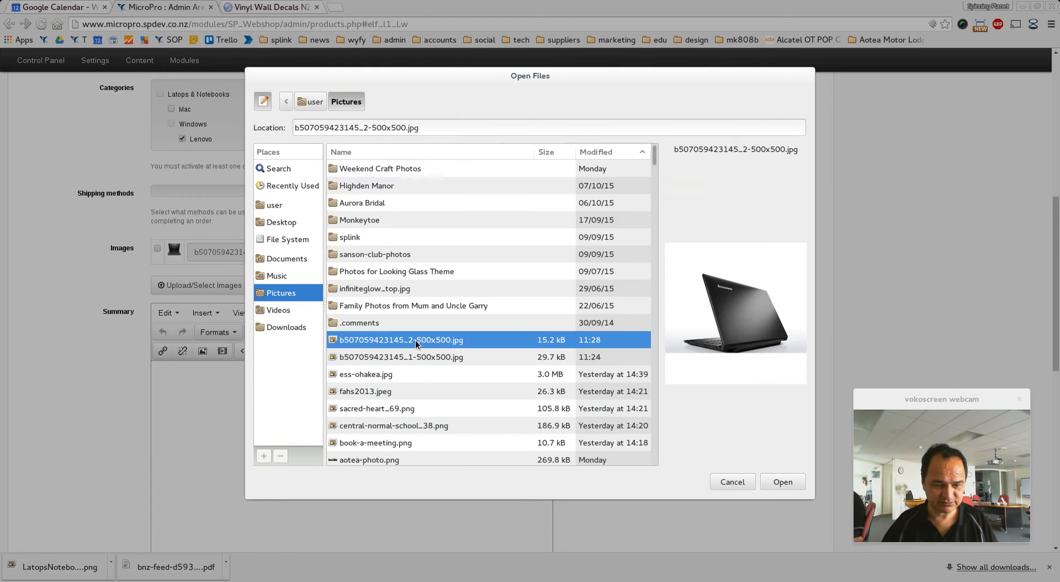
double_click(415, 340)
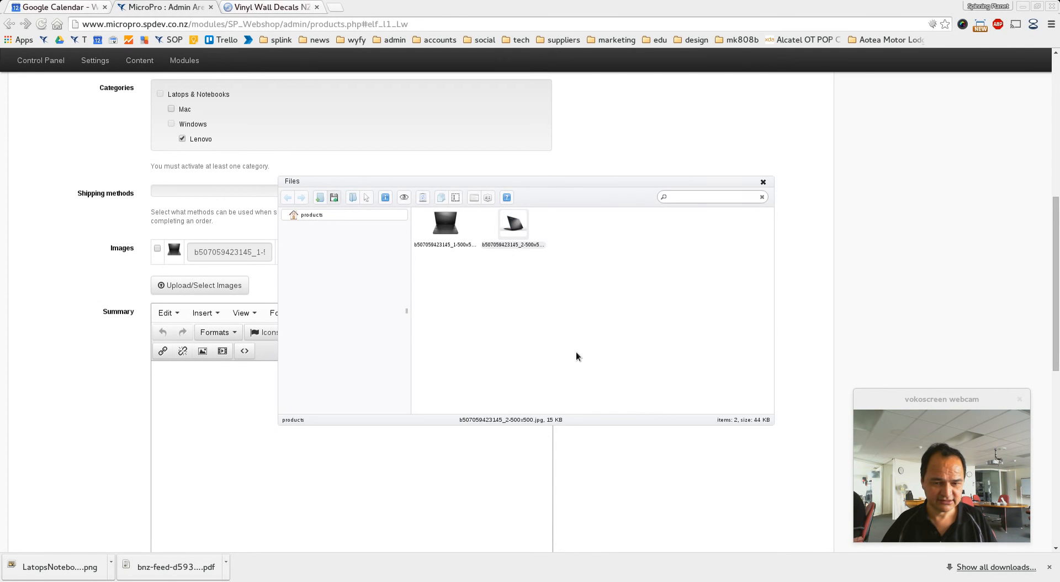
double_click(515, 227)
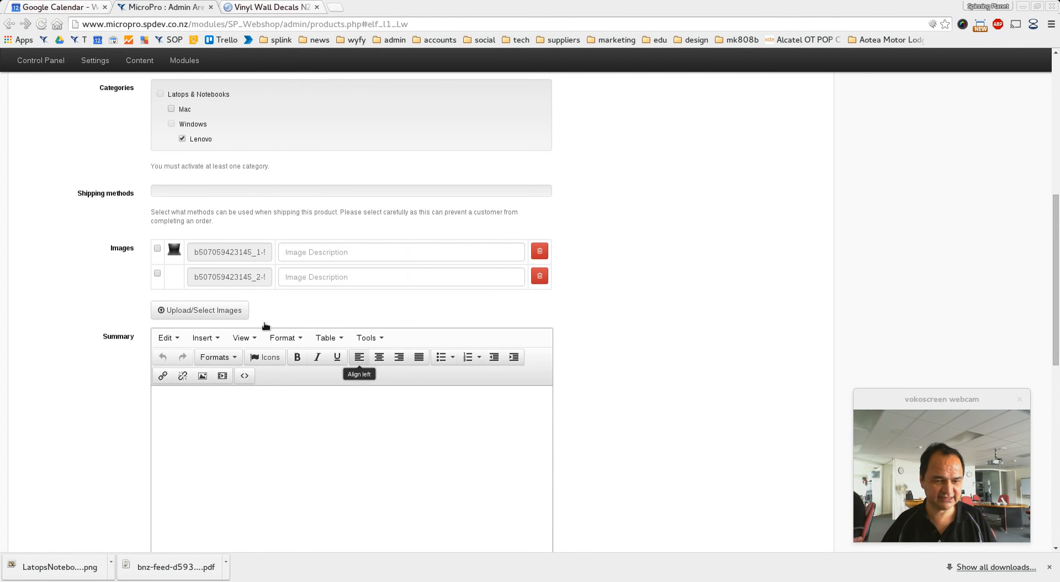
- Paste the copied Lenovo B5070 text into the product's Summary and remove the extra blank line above the Specifications paragraph
scroll(607, 407, "down", 4)
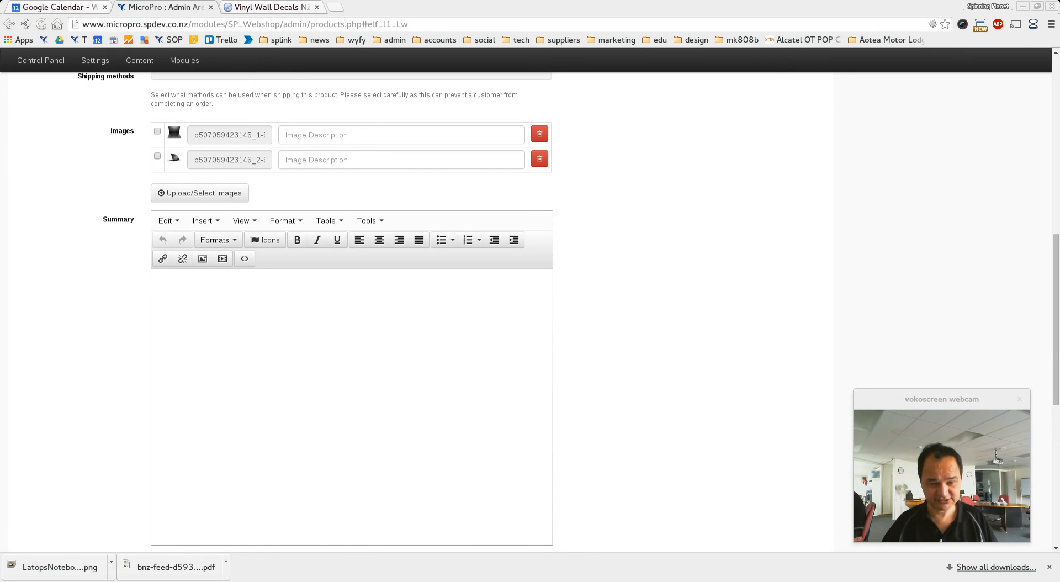
left_click(378, 328)
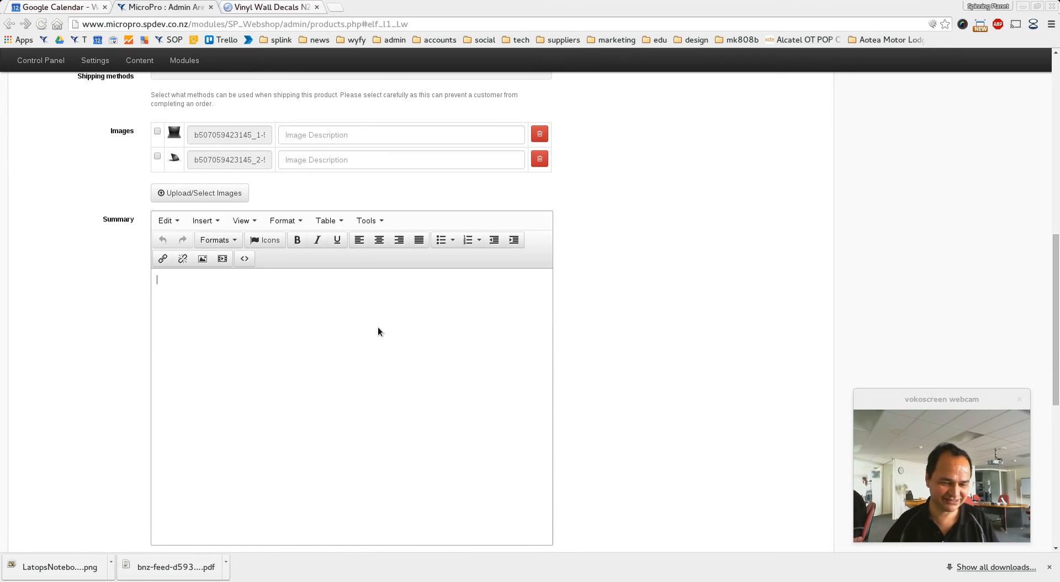
key("ctrl+v")
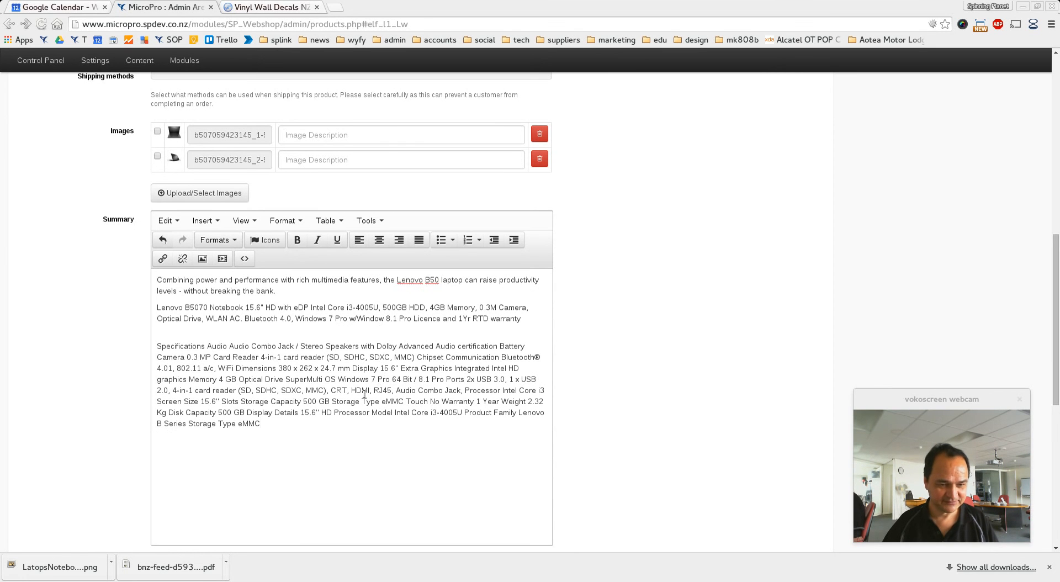
left_click(298, 293)
key("Return")
key("Delete")
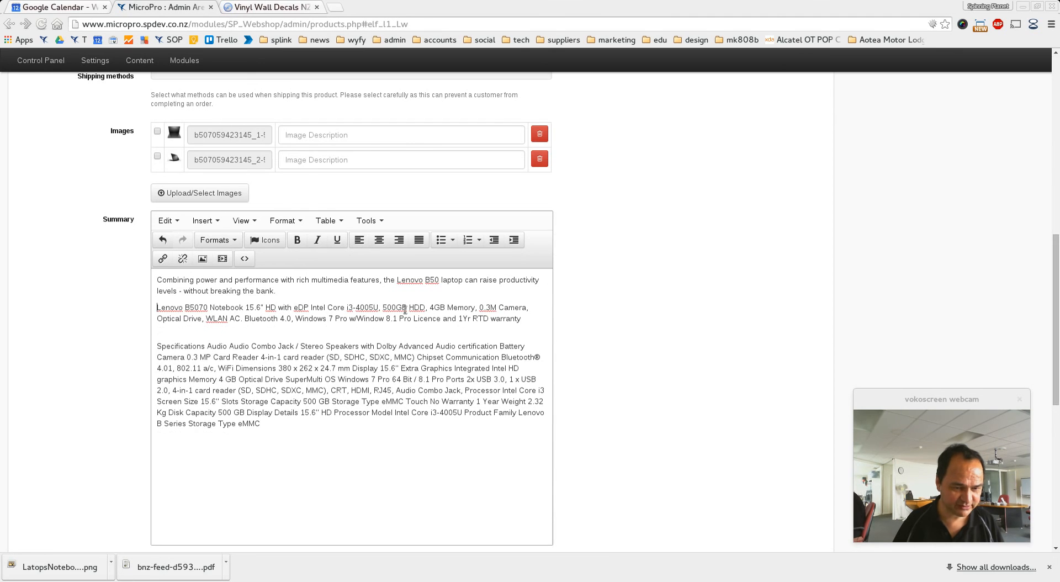
key("Delete")
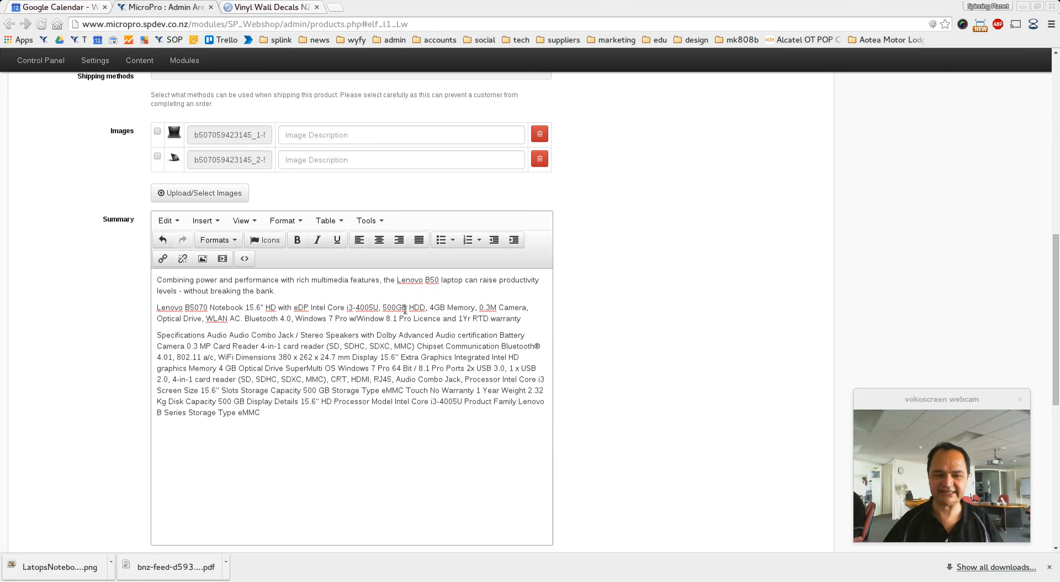
- Move the notebook details and Specifications paragraphs from the Summary to the Description, leaving only the introductory sentence in the Summary
scroll(657, 454, "down", 3)
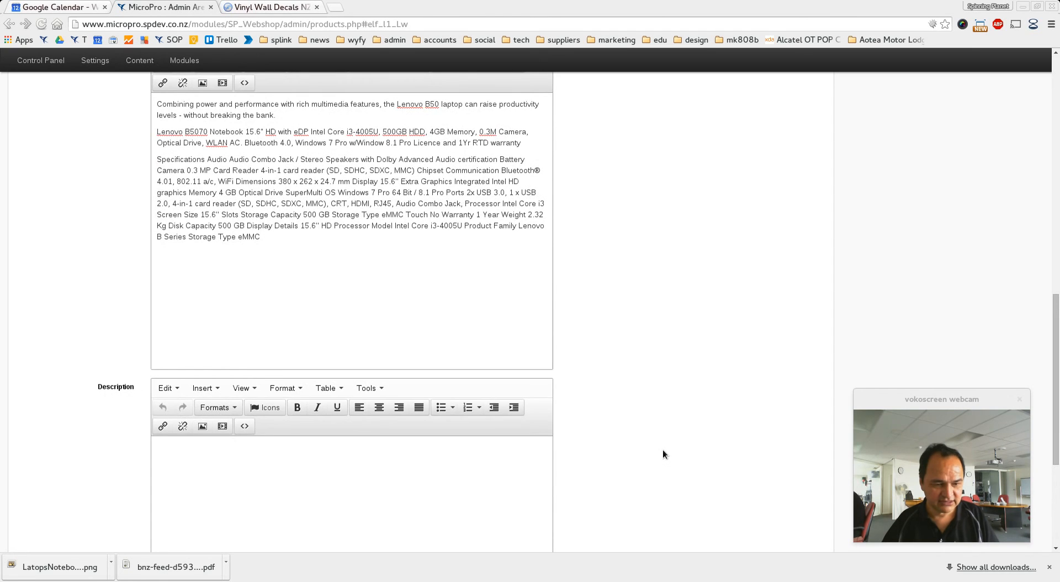
scroll(663, 450, "up", 3)
left_click_drag(330, 396, 103, 278)
key("ctrl+x")
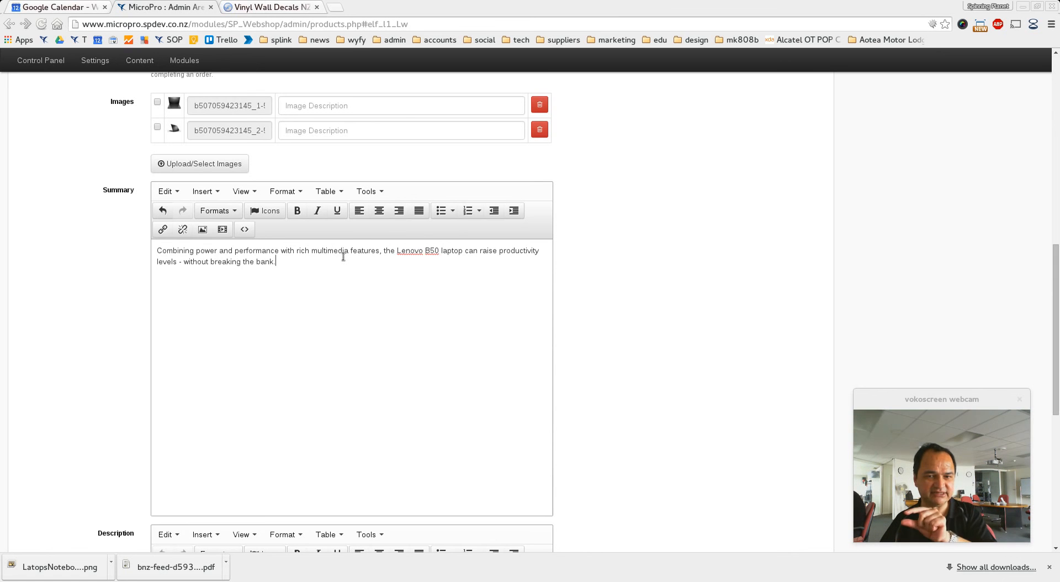
scroll(359, 320, "down", 5)
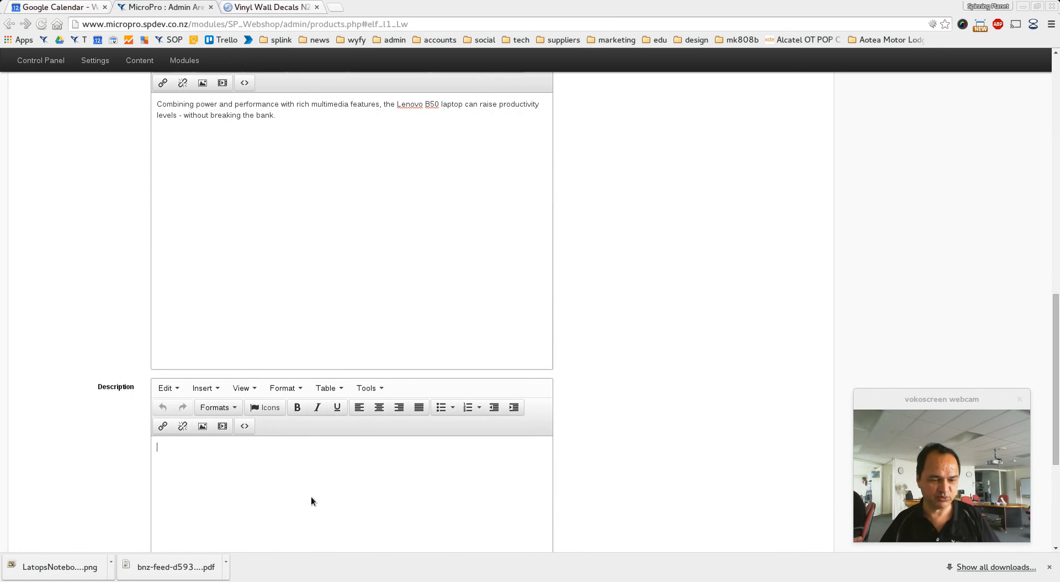
key("ctrl+v")
scroll(166, 233, "up", 2)
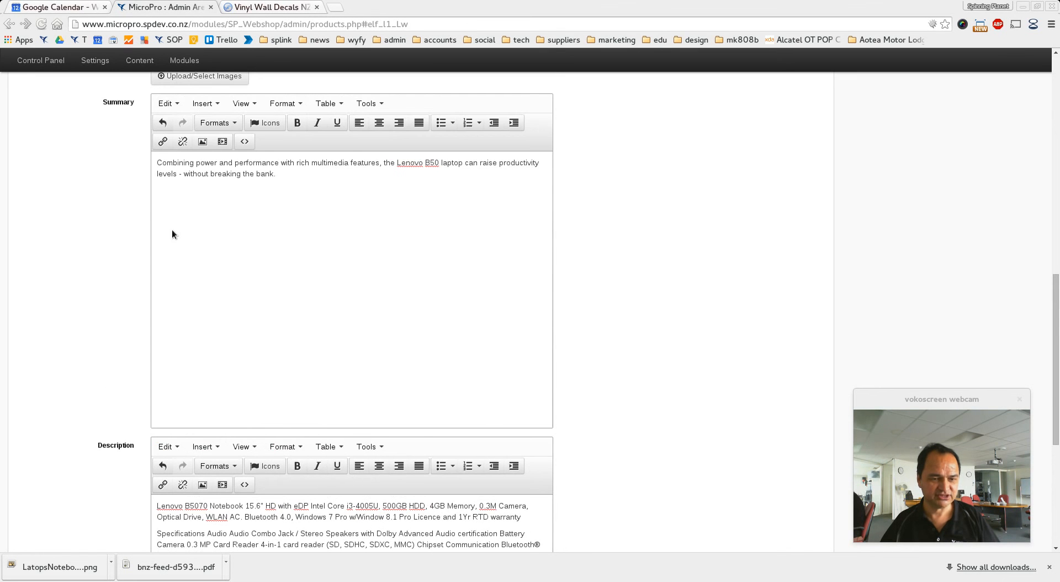
- Add an empty paragraph below the Specifications text at the end of the product's Description
scroll(165, 233, "down", 4)
scroll(209, 458, "down", 5)
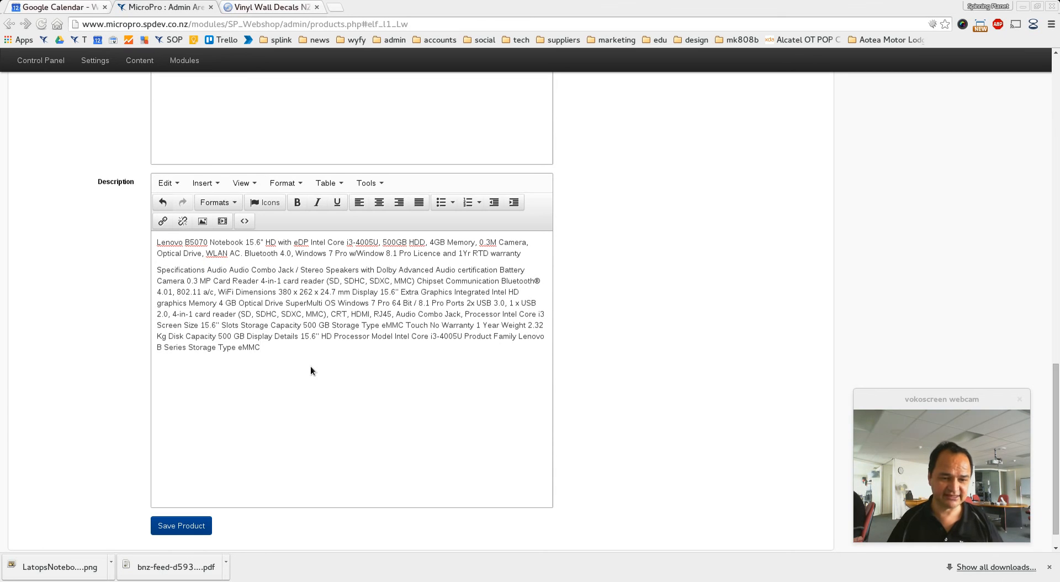
key("Return")
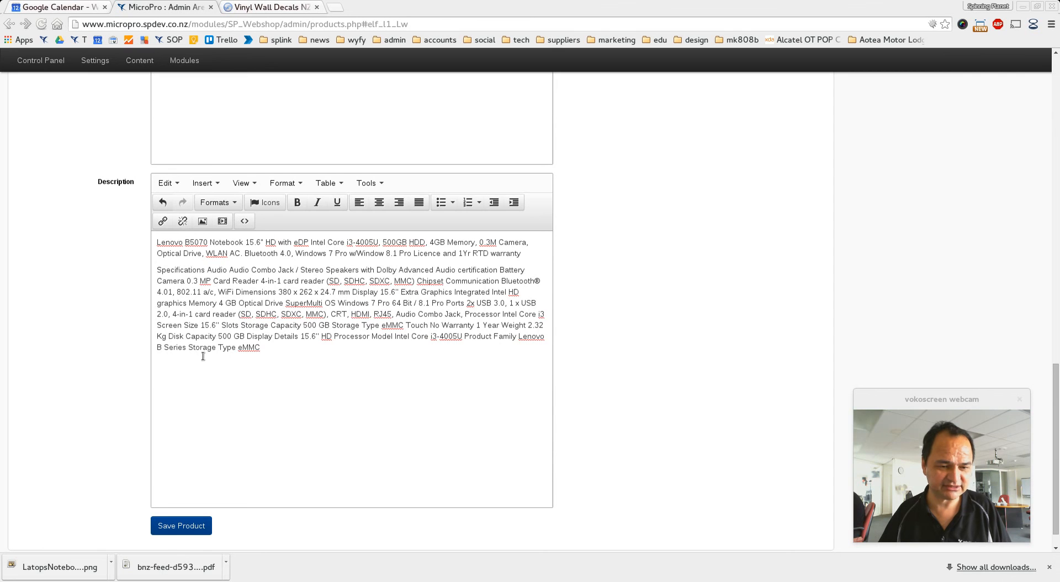
scroll(363, 545, "down", 1)
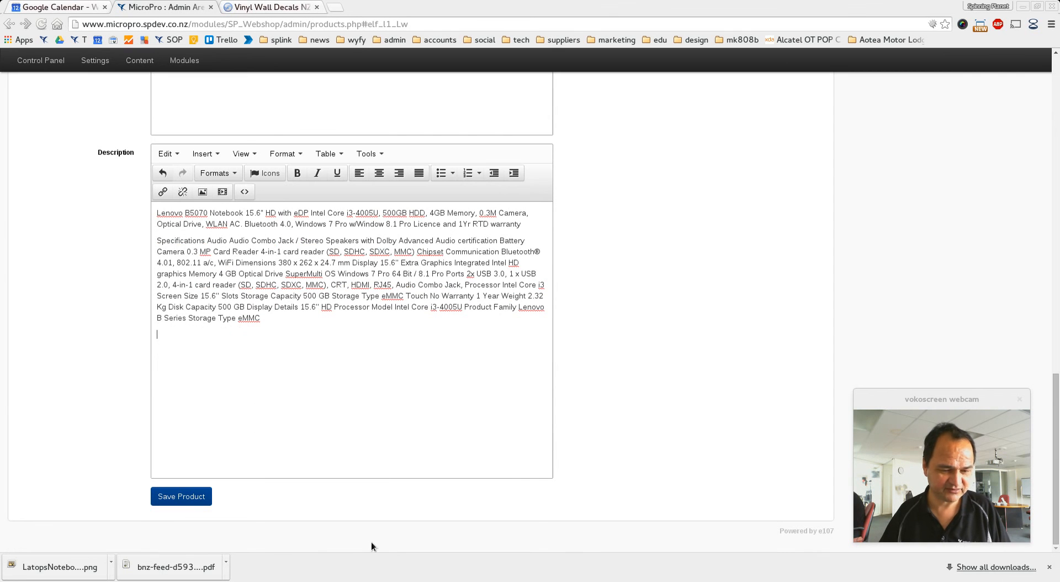
- Save the new Lenovo B5070 product and filter the product list by the name "B5"
left_click(192, 504)
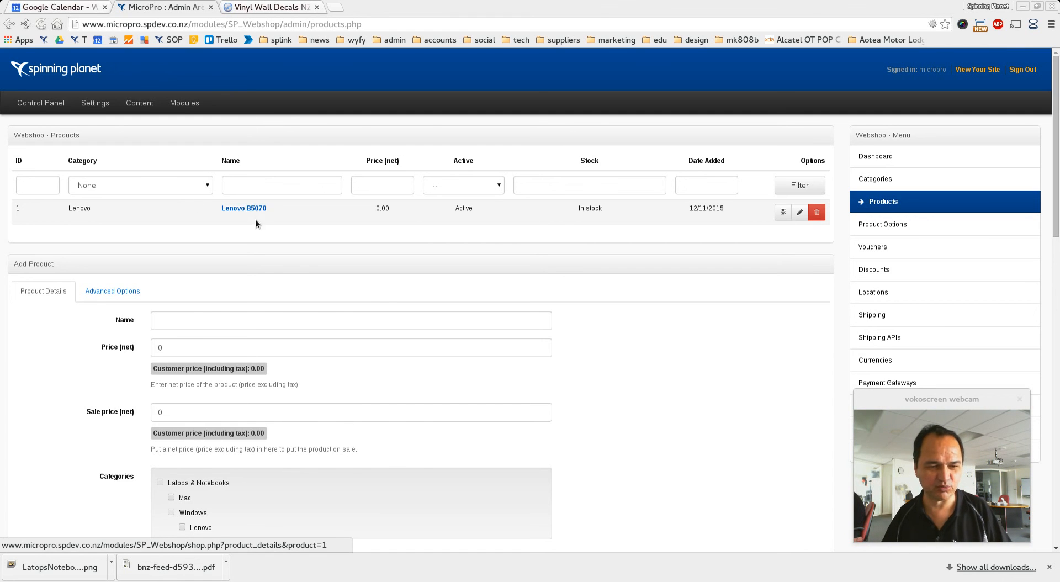
left_click(256, 186)
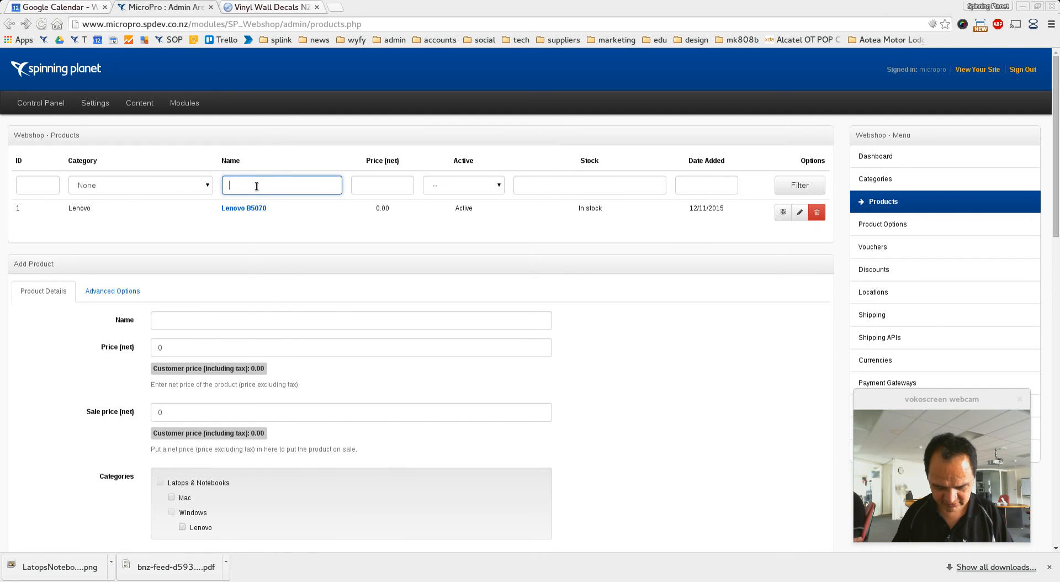
type("B5")
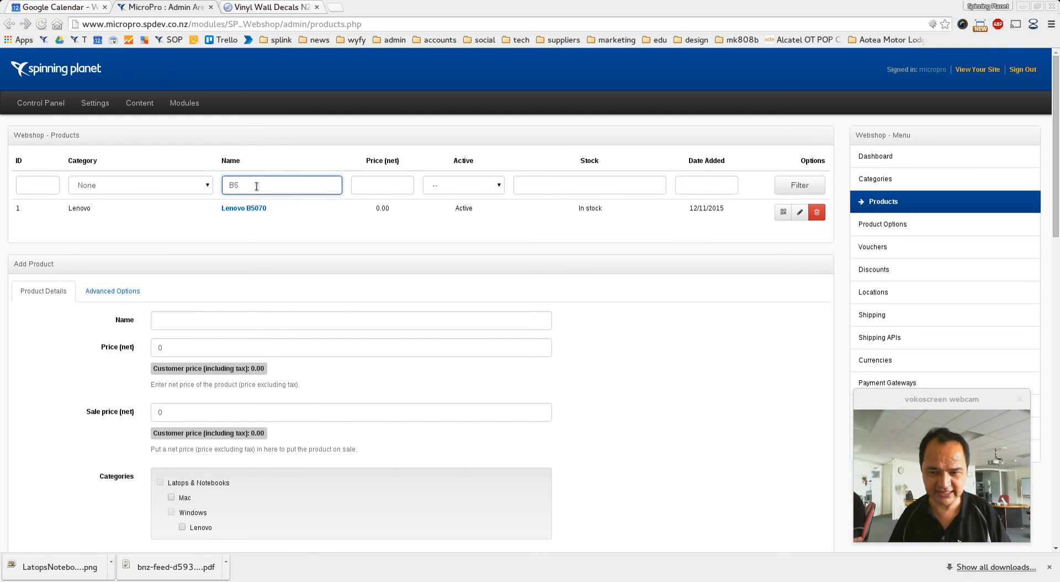
left_click(803, 184)
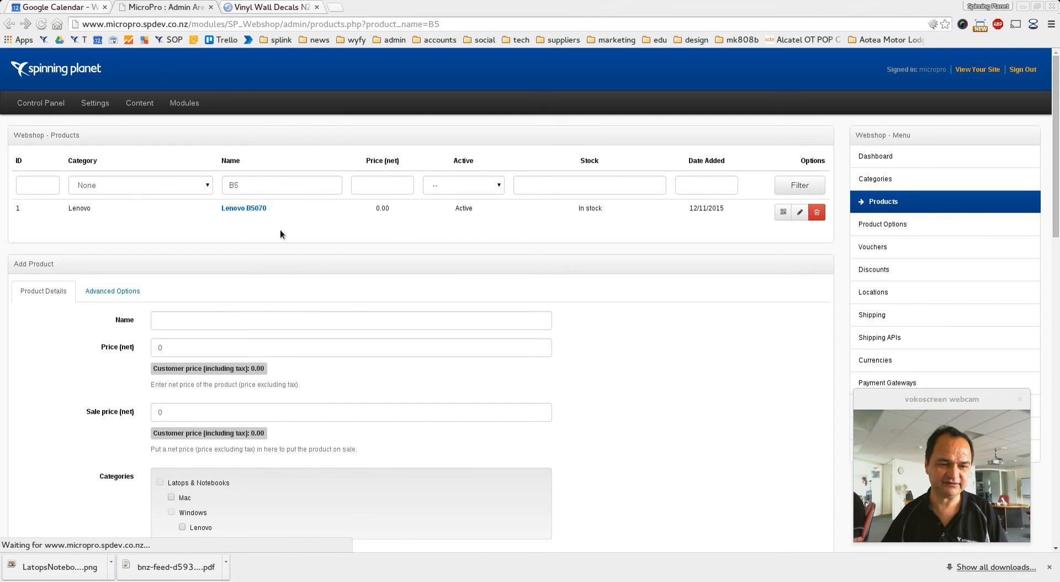
- Open the Lenovo B5070 product's shop page and review its images, summary, price and description
left_click(243, 209)
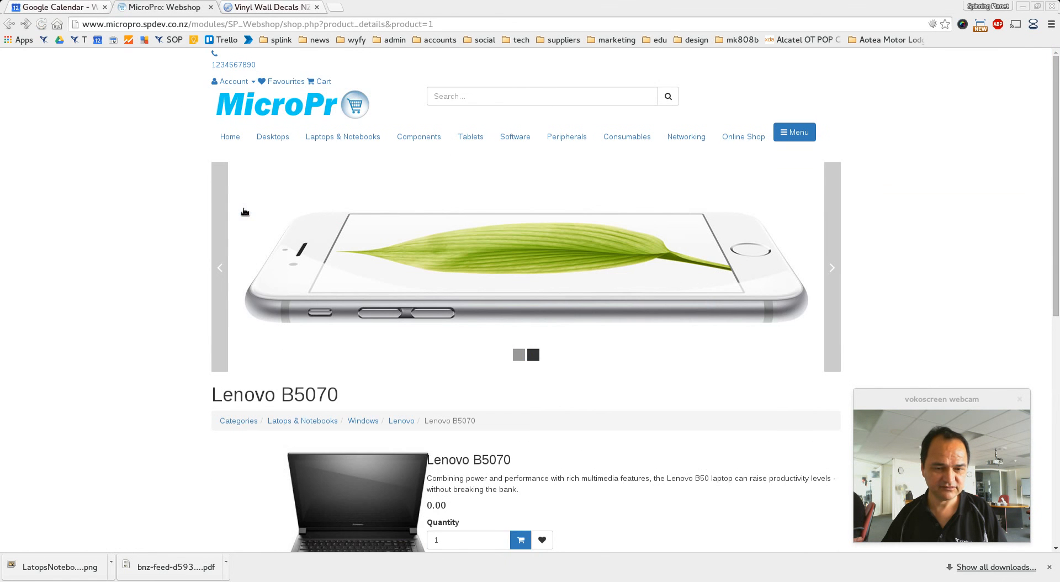
scroll(204, 329, "down", 3)
scroll(205, 329, "down", 4)
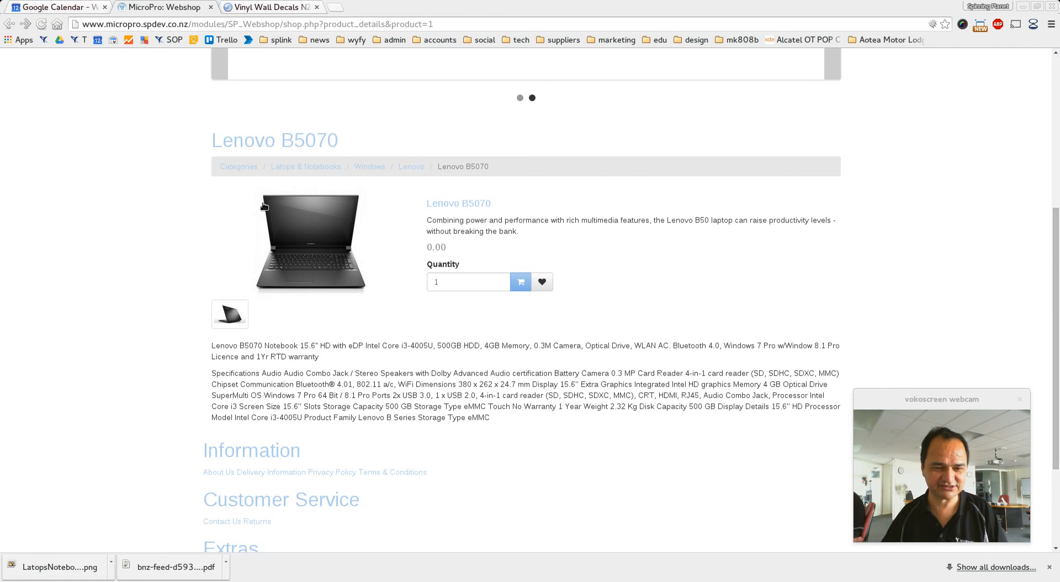
scroll(259, 213, "down", 2)
scroll(267, 224, "up", 1)
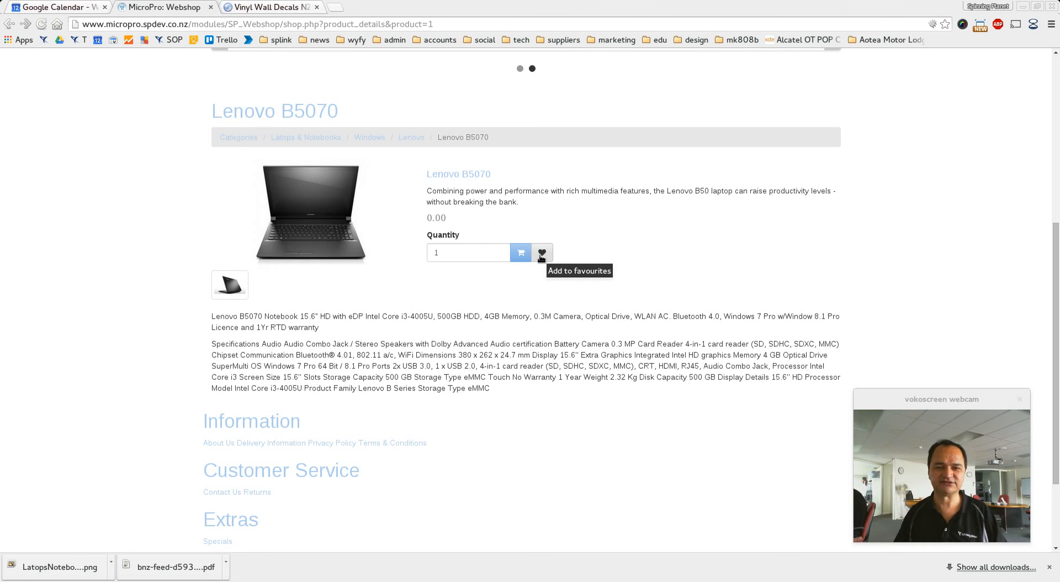
key("alt+Tab")
key("alt+Tab")
key("alt+Tab")
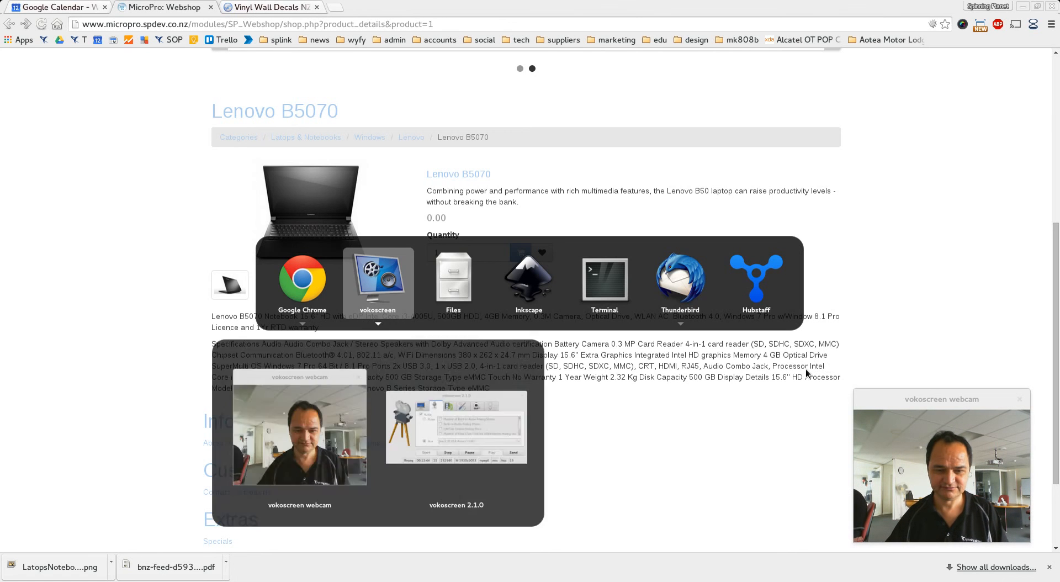
key("alt+Tab")
key("alt+Tab")
key("alt+Tab")
key("alt+Tab")
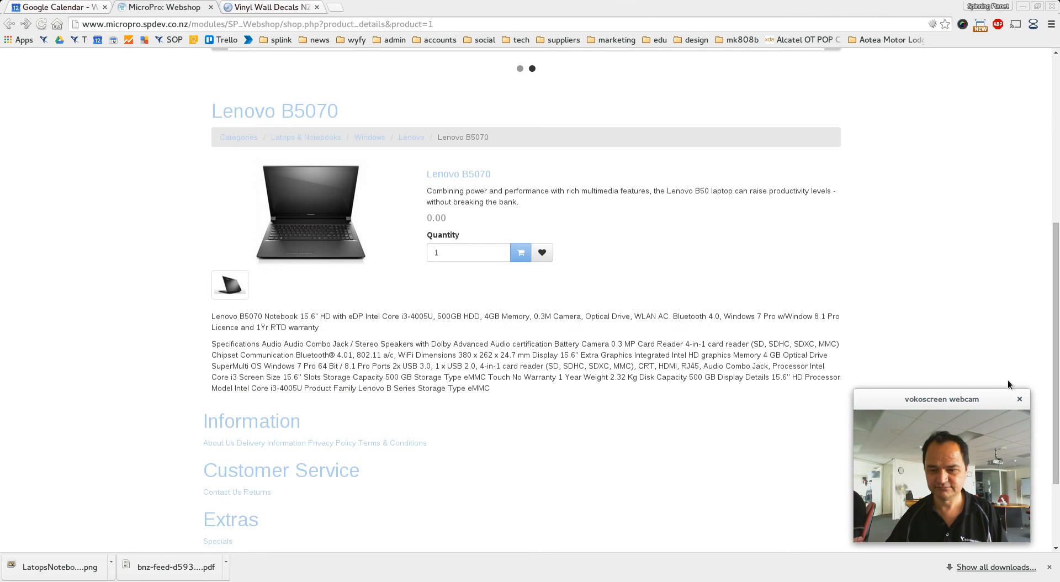